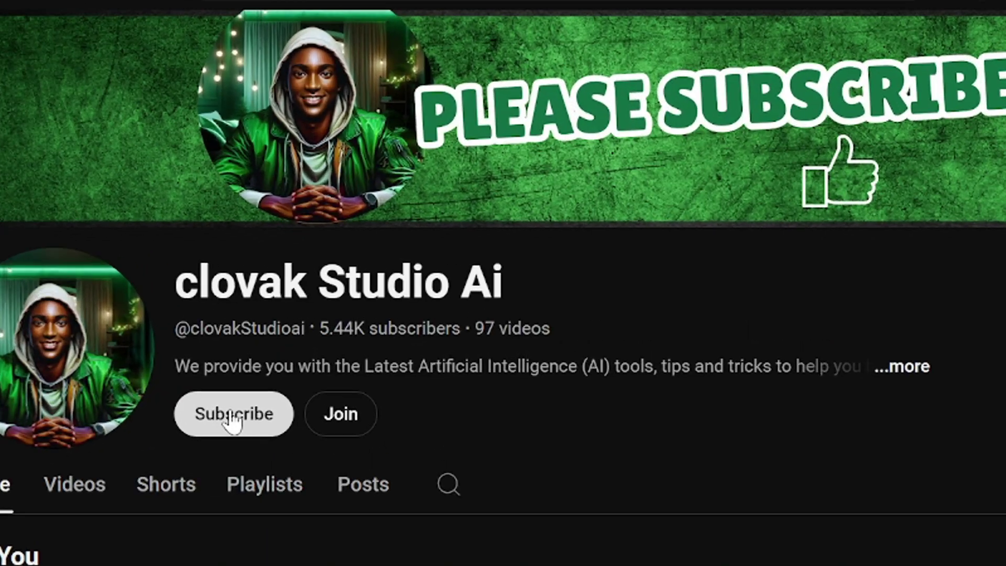
Step: Subscribe to the creator's YouTube channel after the VidAU avatar intro
click(228, 413)
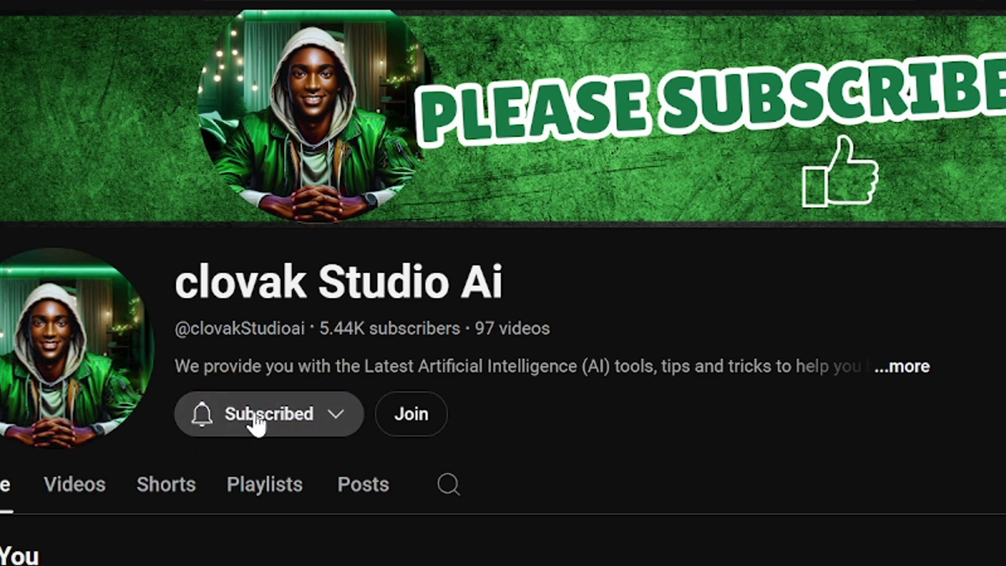
Step: Switch the channel's notification bell to All notifications
click(336, 417)
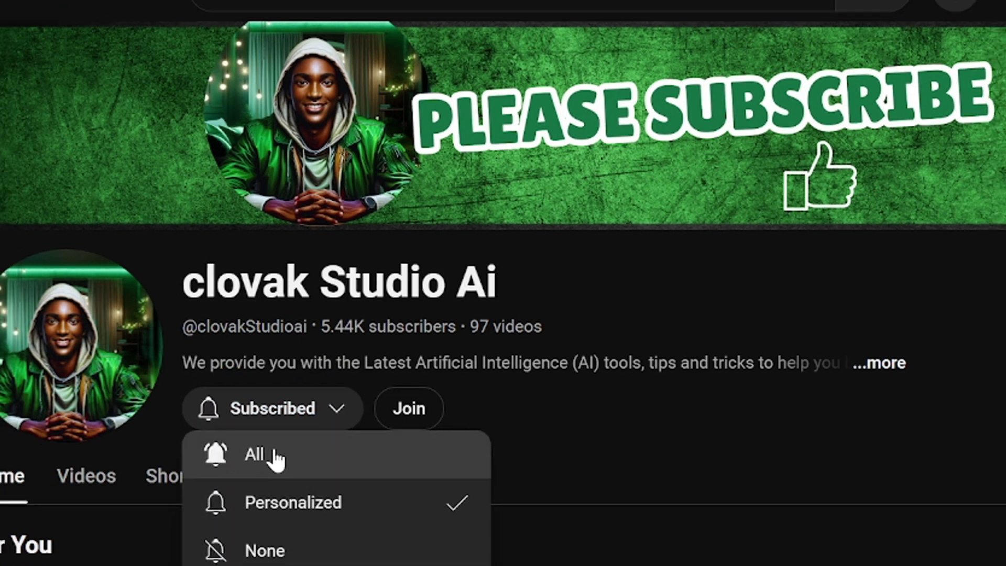
click(233, 462)
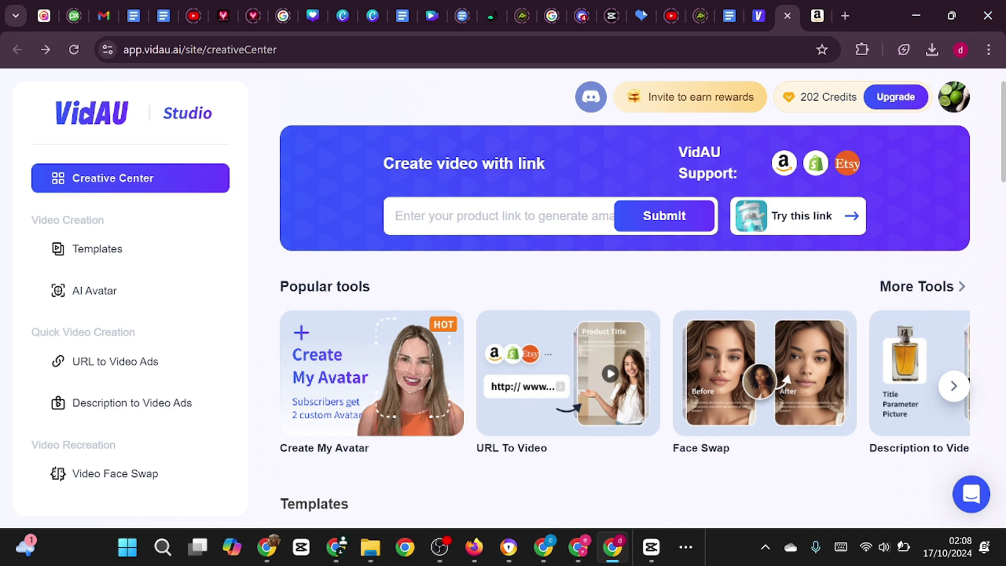
Step: Paste the Amazon kids camera product link into Create video with link and submit it
click(817, 16)
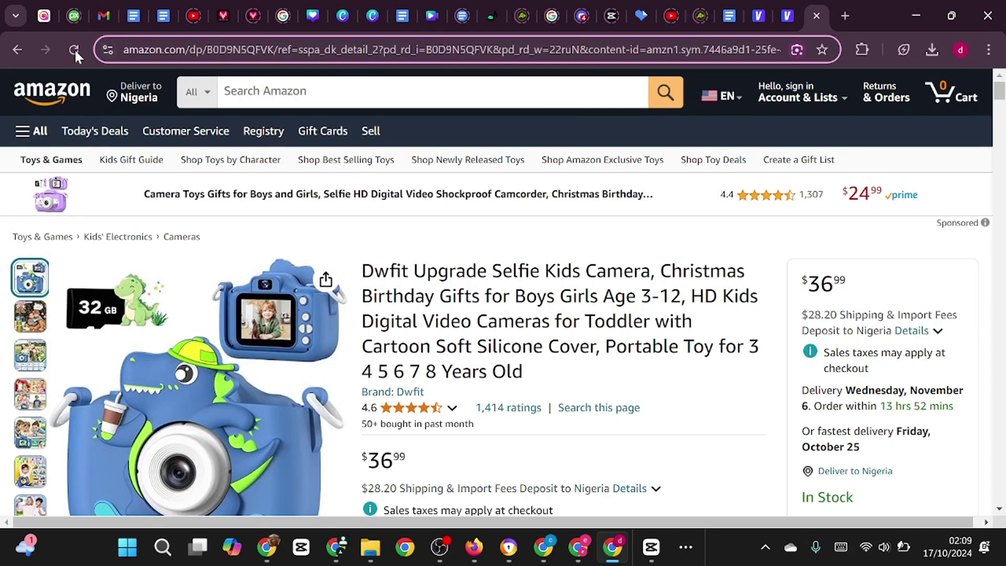
click(788, 19)
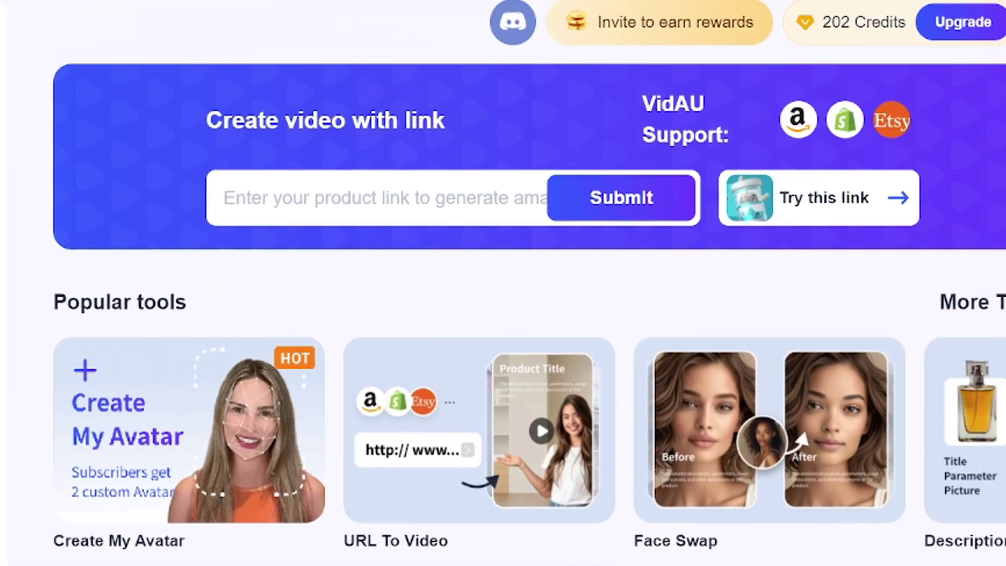
key(ctrl+v)
click(618, 204)
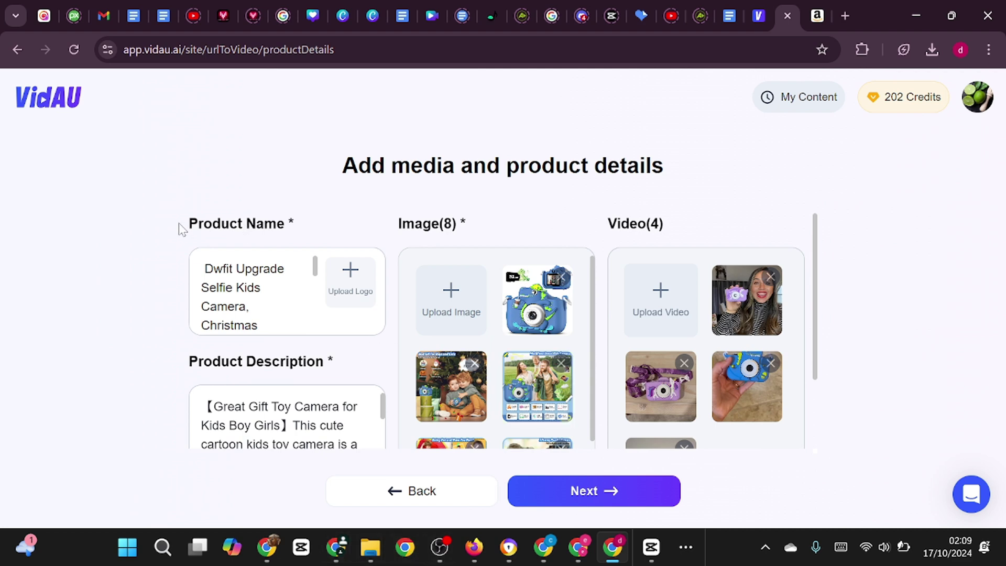
Step: Trim 'Years Old' from the end of the product name
drag(179, 226, 285, 225)
click(302, 222)
scroll(252, 291, down, 4)
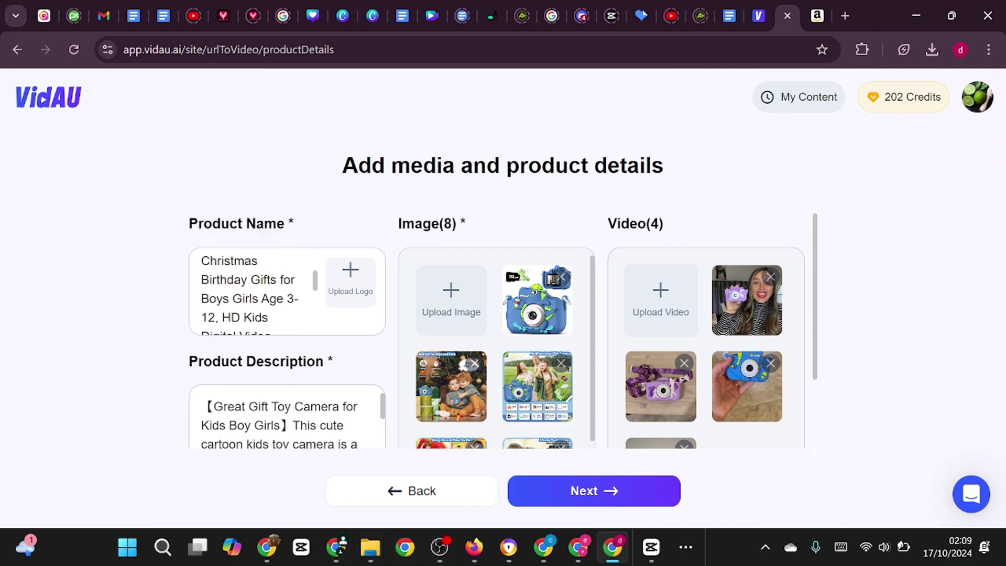
scroll(251, 291, up, 2)
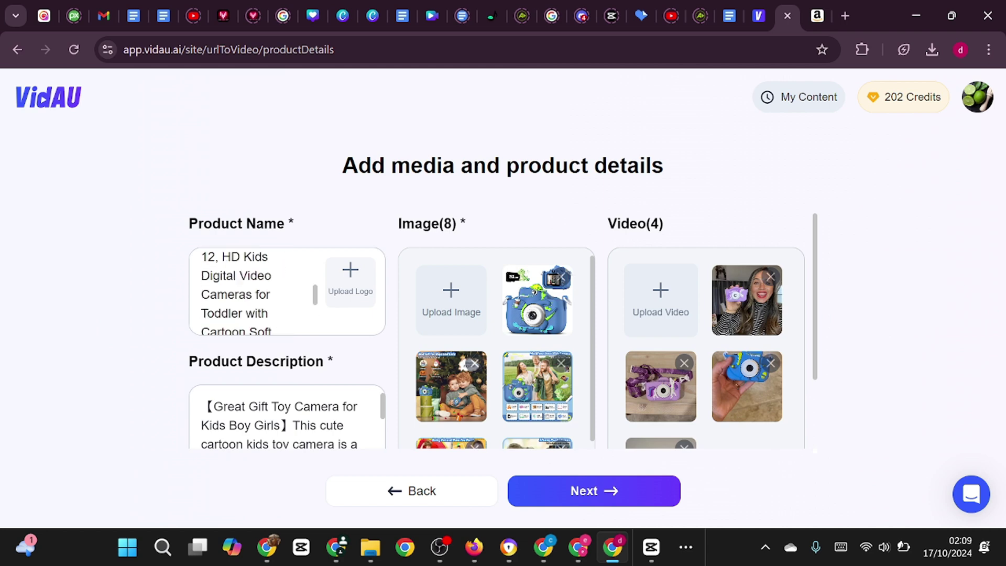
scroll(252, 291, down, 3)
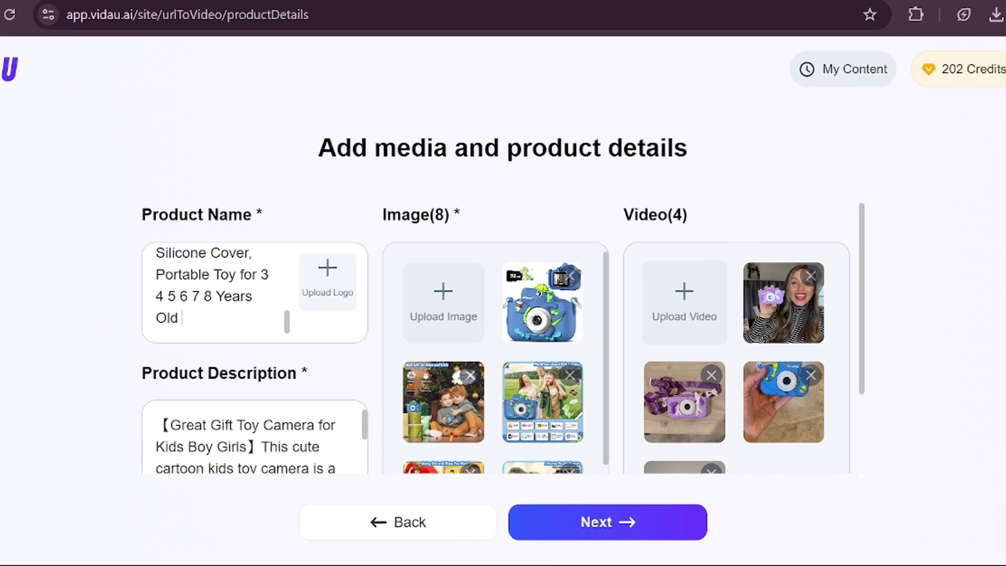
key(BackSpace)
key(BackSpace)
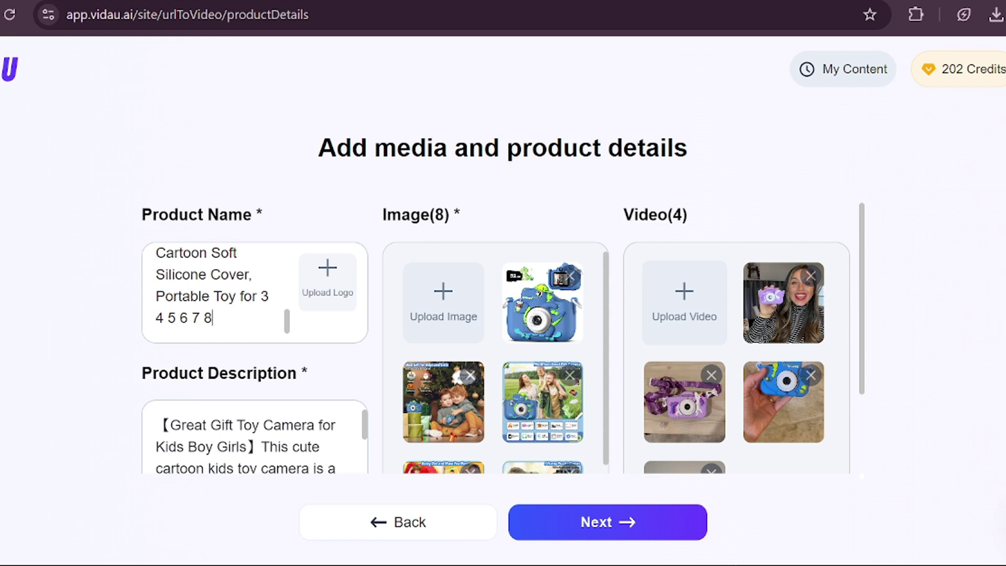
key(ctrl+Home)
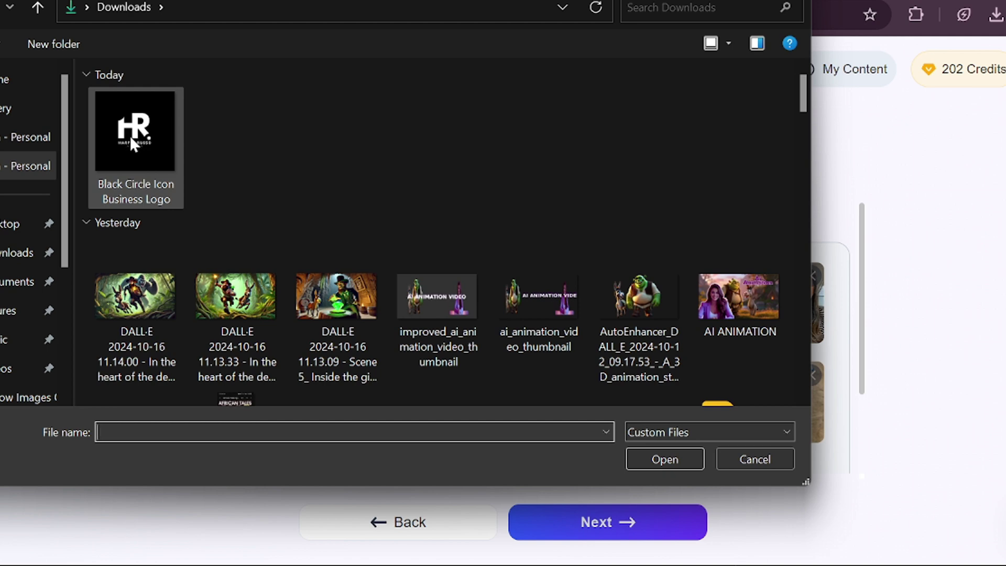
Step: Attach the Black Circle Icon Business Logo as the product logo
double_click(131, 137)
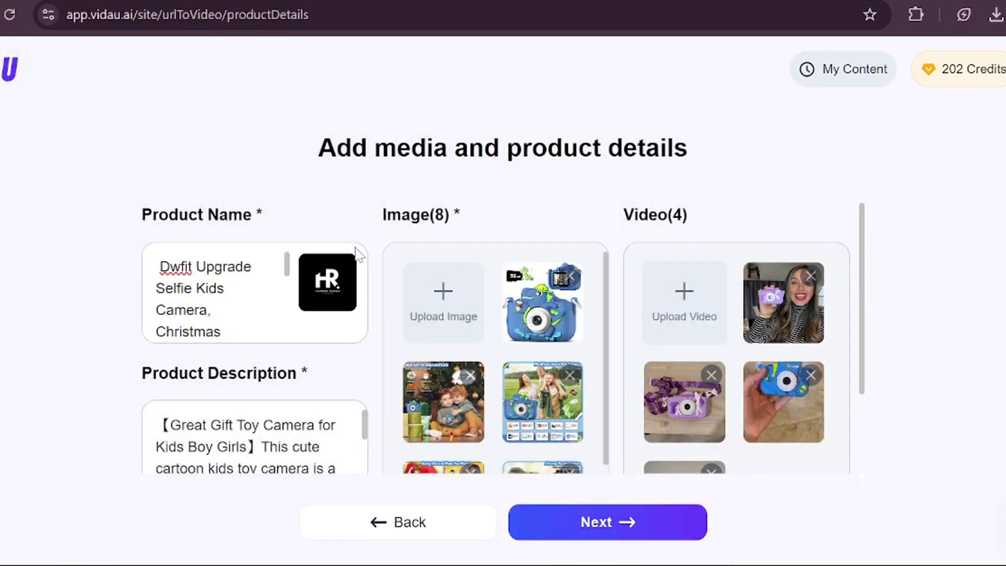
drag(142, 373, 298, 373)
scroll(299, 373, down, 2)
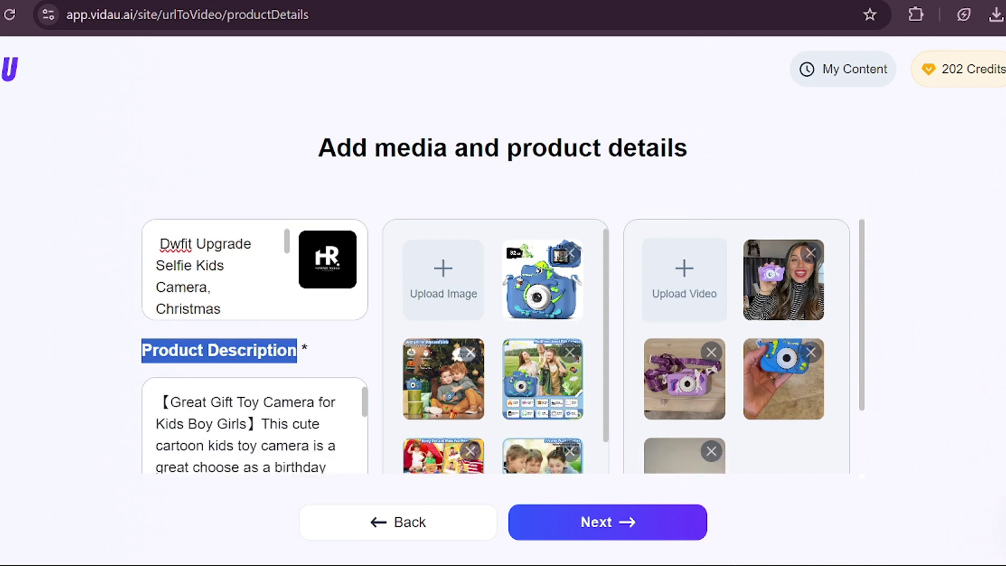
scroll(255, 380, down, 8)
scroll(255, 380, down, 2)
Step: Review the auto-filled images and videos and advance to visual style settings
drag(383, 215, 477, 218)
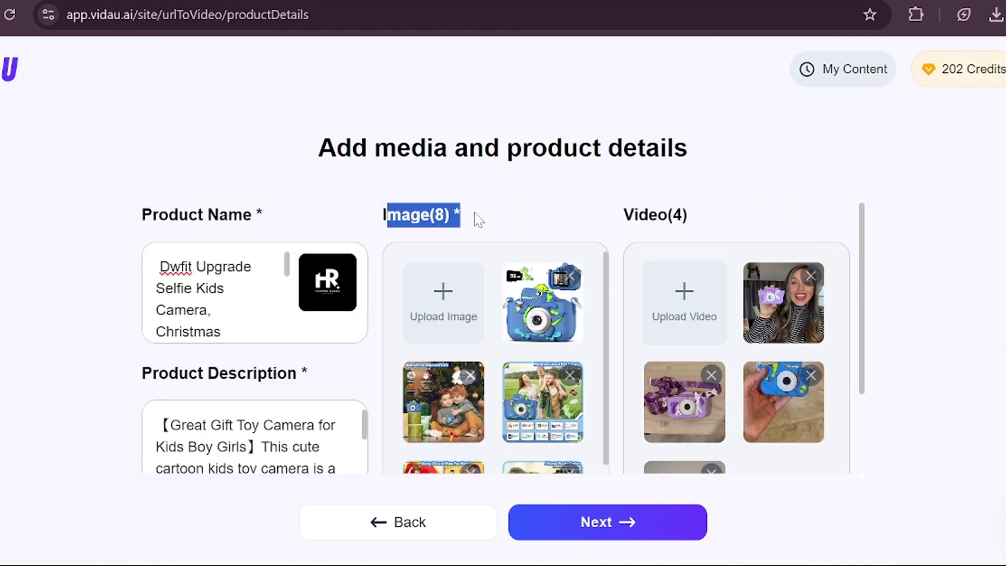
click(495, 315)
scroll(526, 316, down, 1)
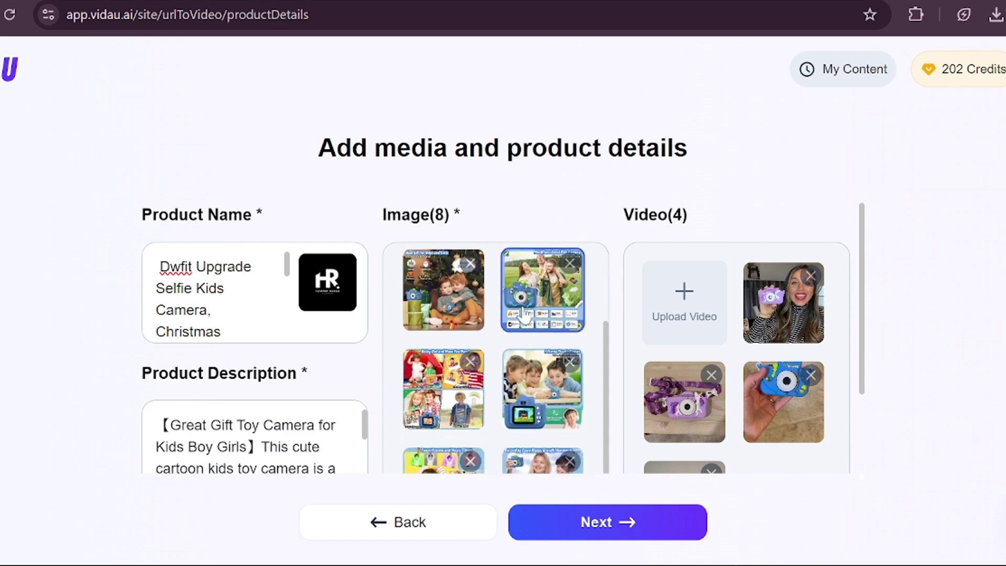
scroll(526, 317, down, 2)
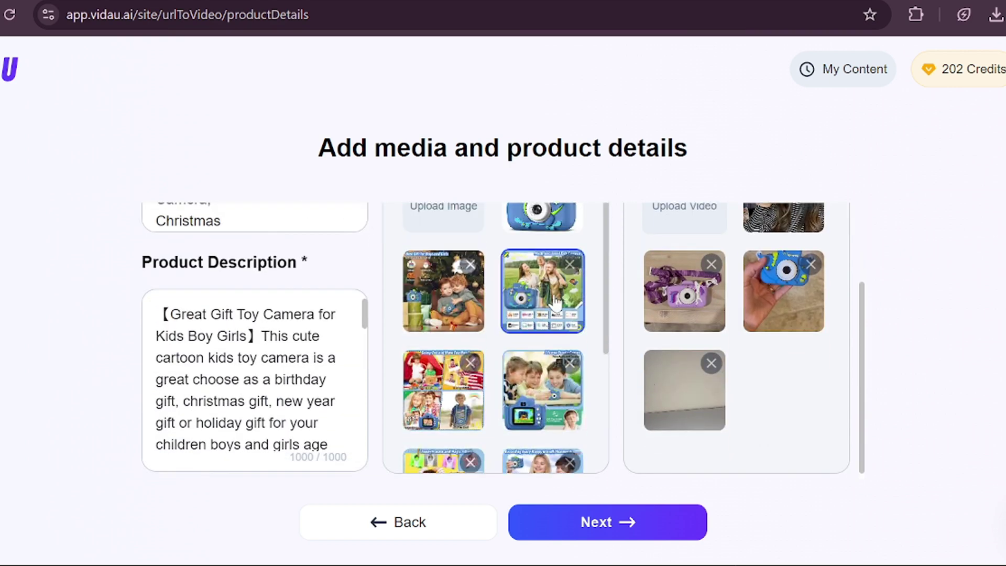
scroll(556, 303, up, 2)
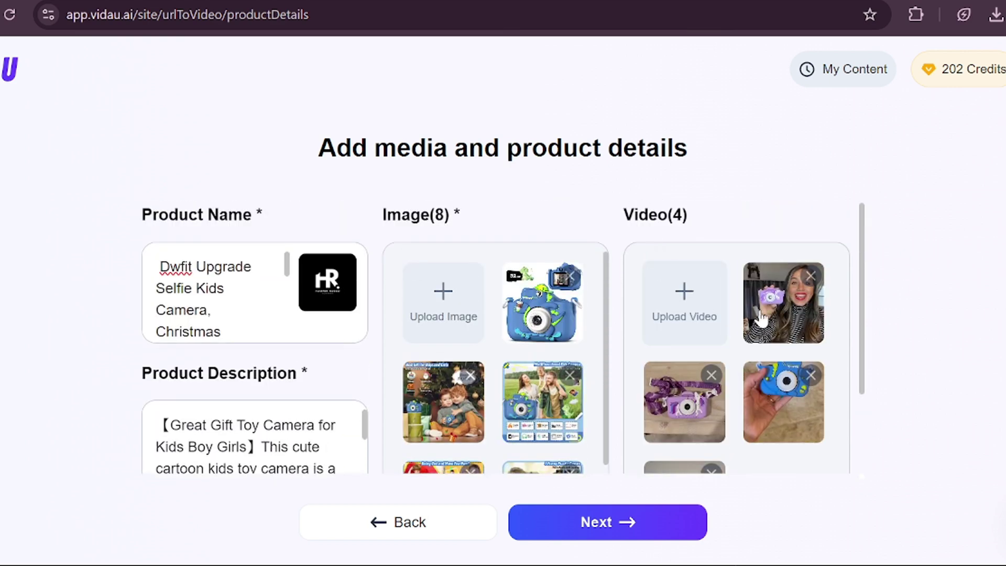
scroll(681, 367, down, 2)
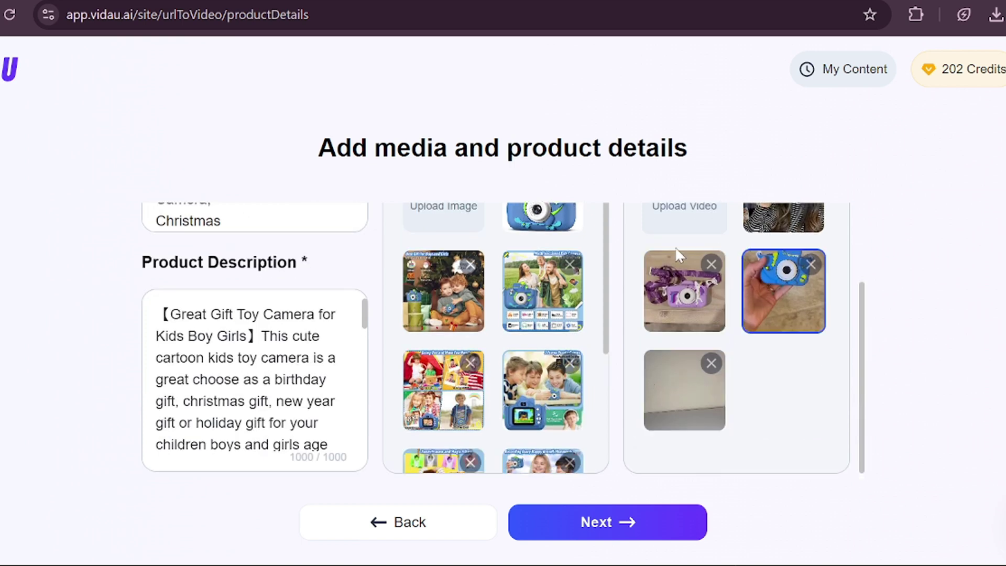
click(626, 522)
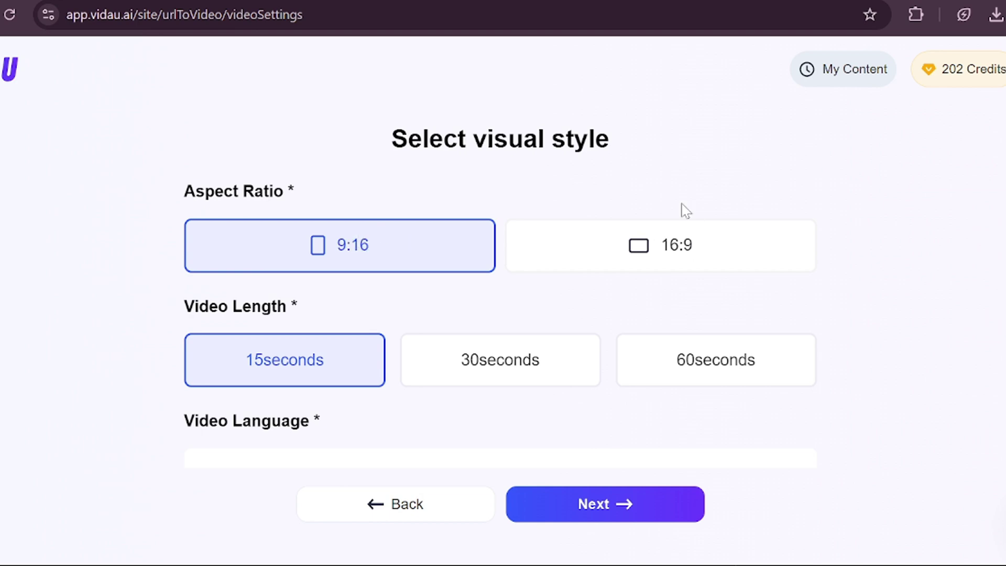
click(676, 260)
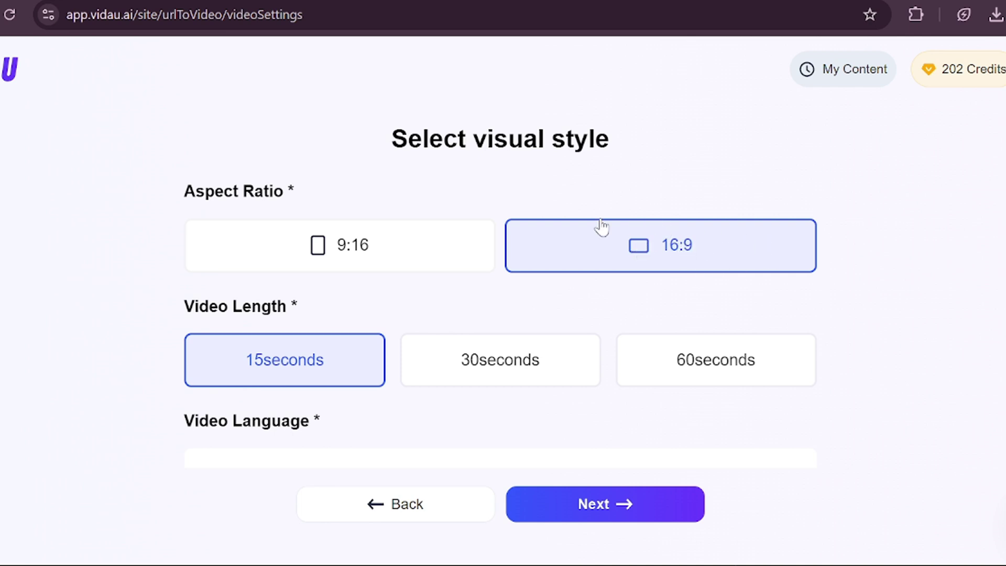
click(328, 251)
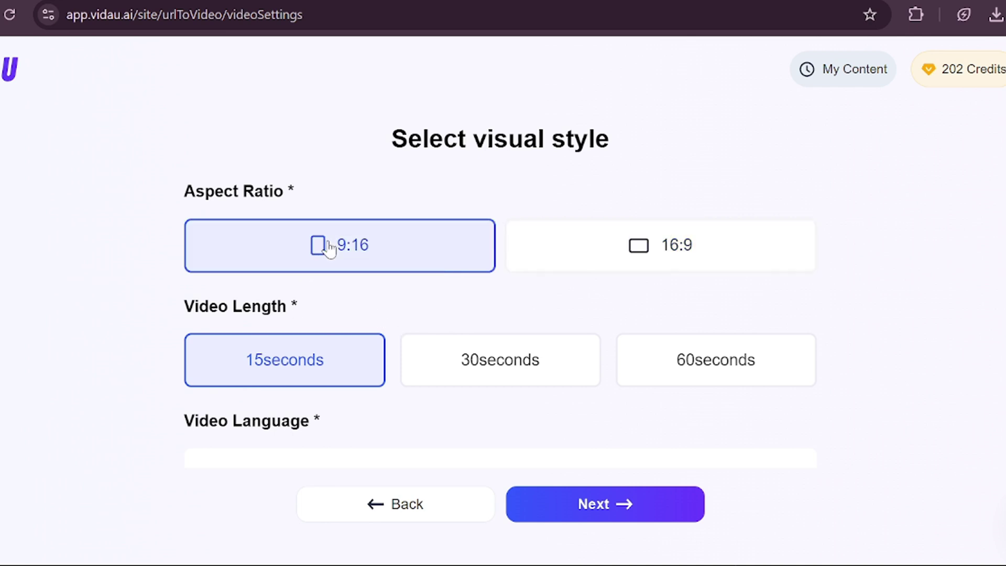
click(493, 368)
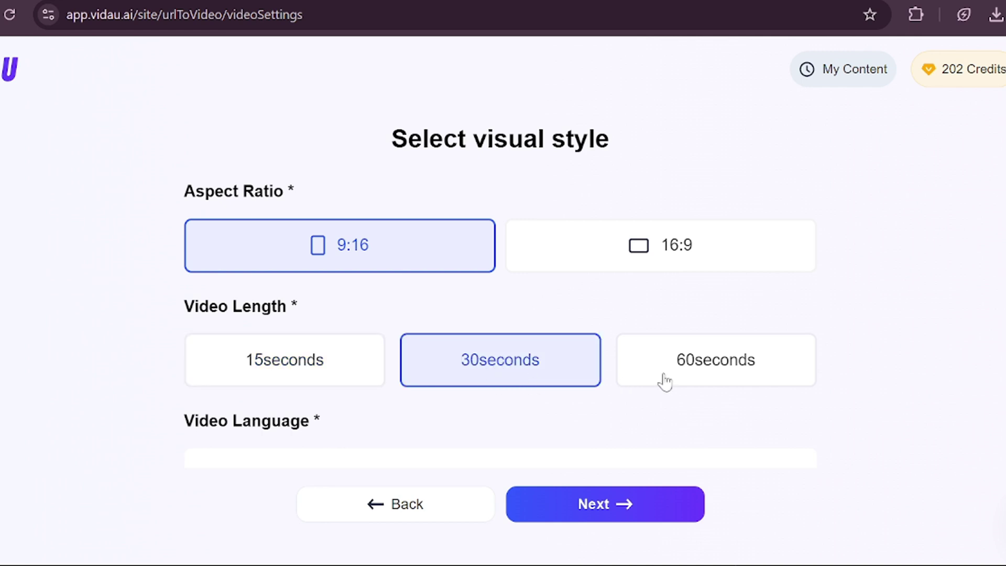
click(683, 372)
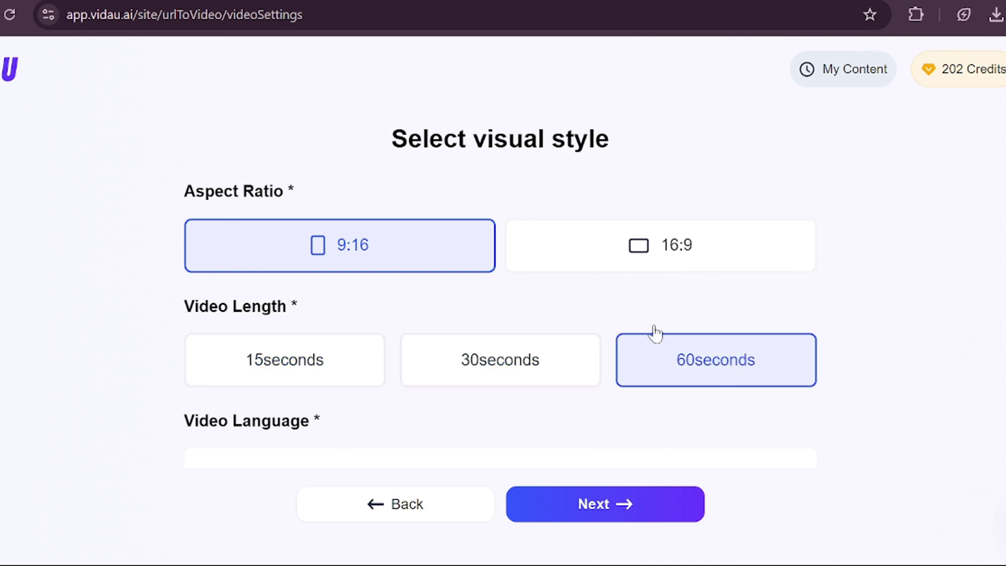
click(308, 361)
scroll(308, 359, down, 3)
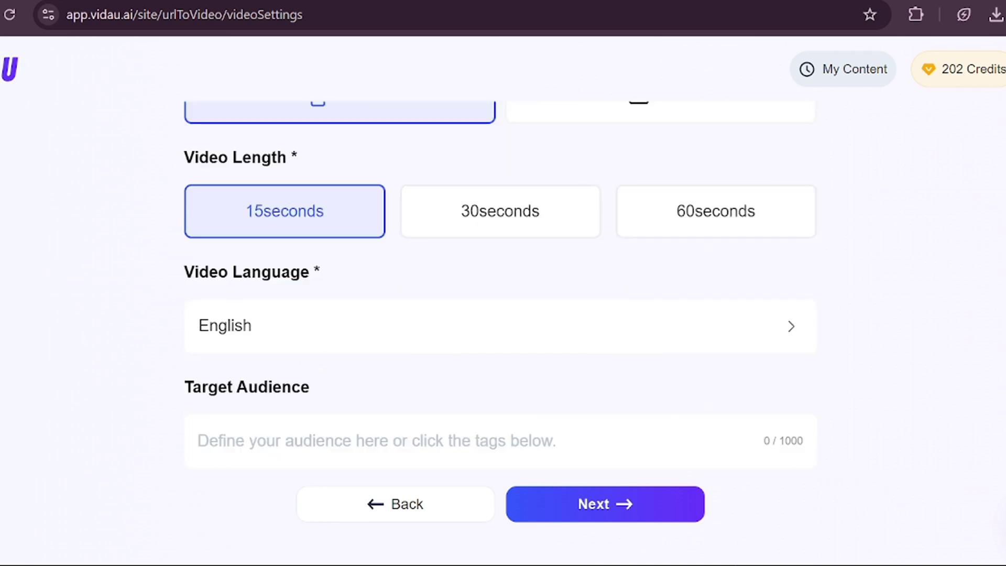
click(308, 330)
scroll(330, 351, down, 2)
scroll(417, 436, up, 2)
click(942, 388)
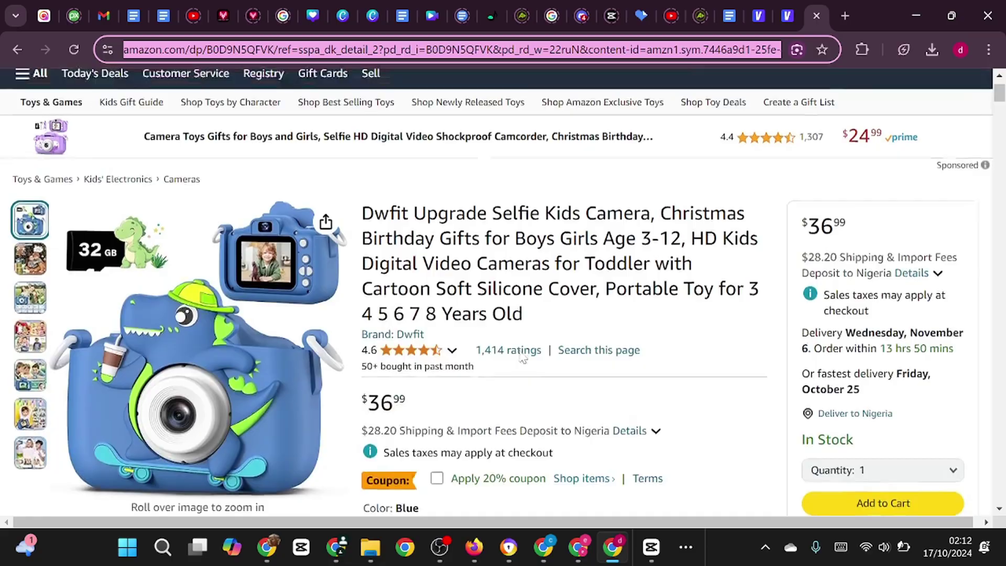
Step: Copy the kids camera product title from the Amazon page
scroll(523, 359, down, 15)
scroll(523, 359, up, 8)
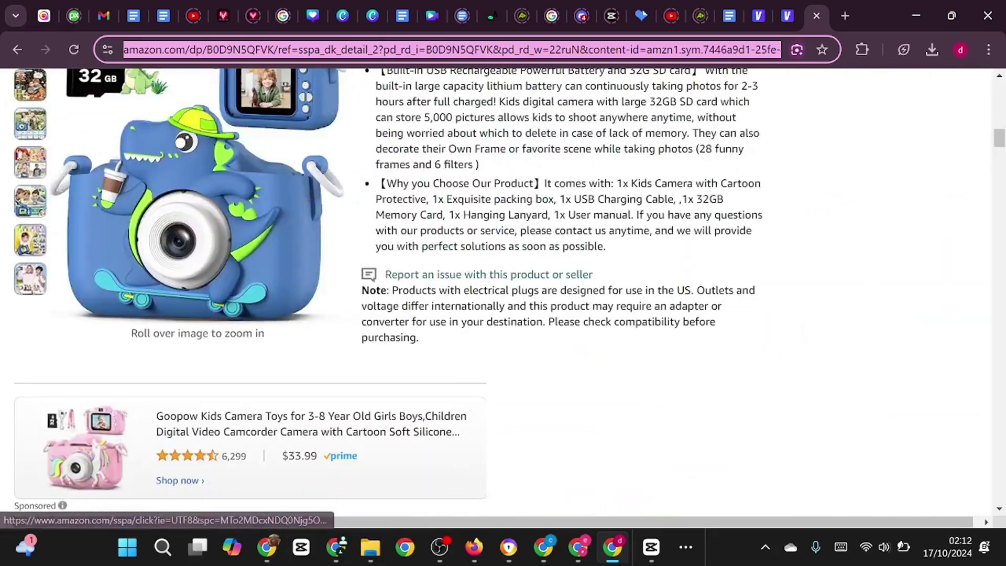
double_click(683, 290)
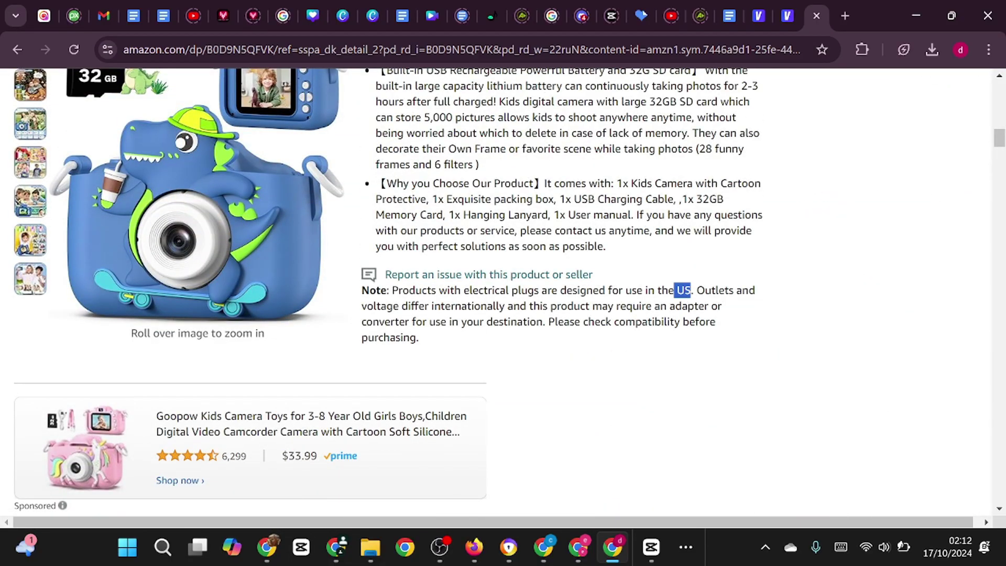
scroll(503, 292, up, 15)
drag(363, 271, 681, 296)
key(ctrl+c)
Step: Paste the product title into Target Audience and generate the ad scripts
click(788, 15)
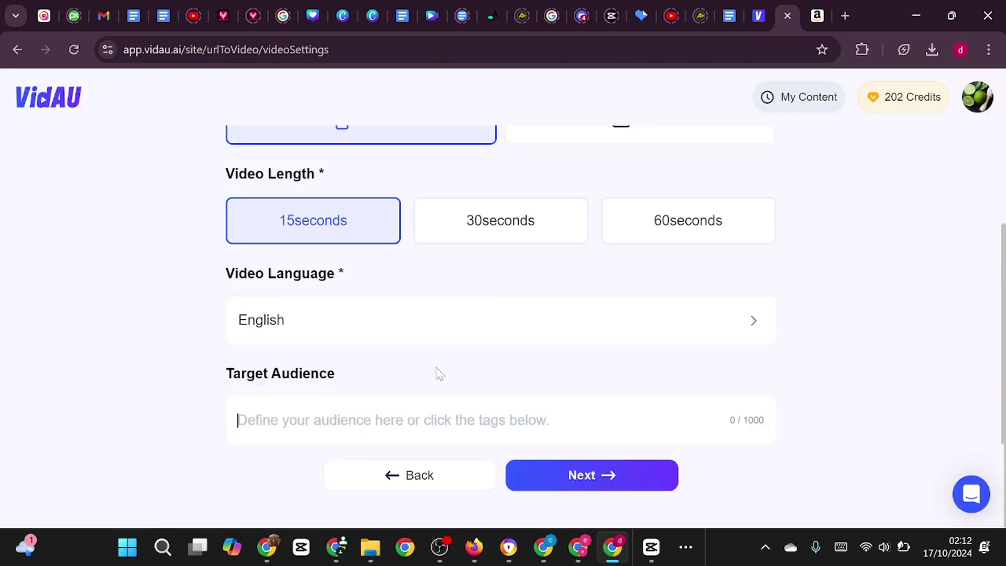
click(441, 420)
key(ctrl+v)
text(, in the)
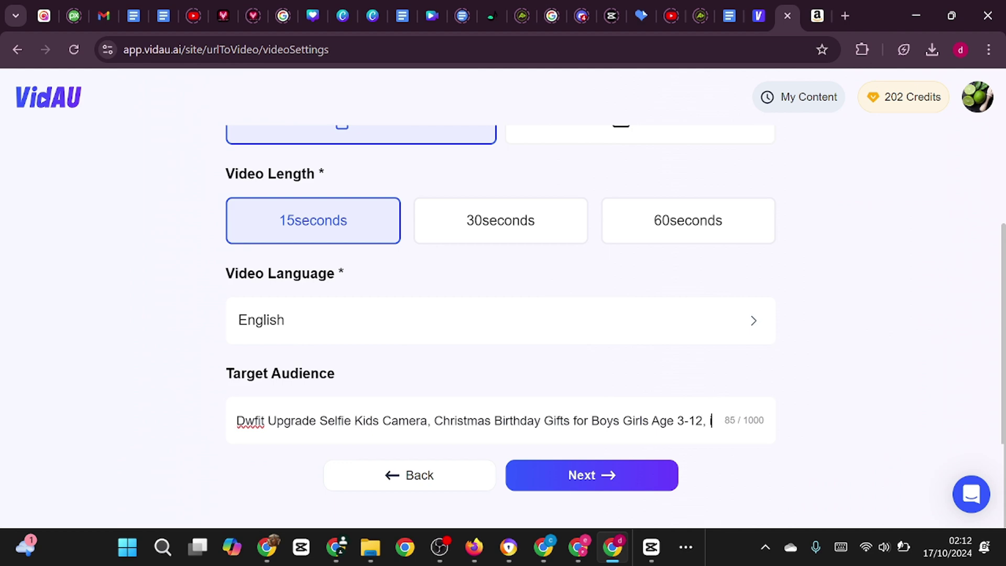
key(BackSpace)
key(BackSpace)
key(BackSpace)
key(BackSpace)
key(BackSpace)
key(BackSpace)
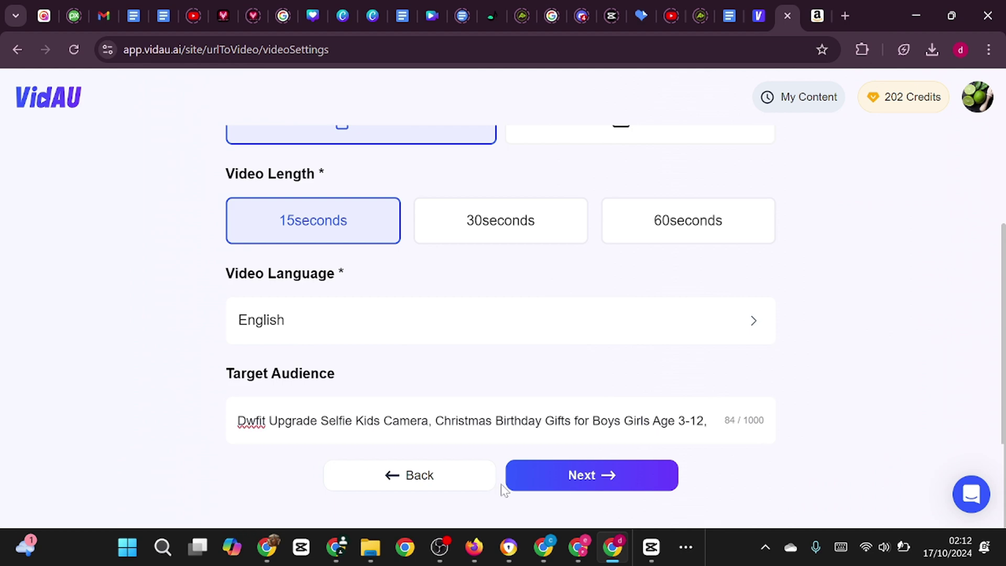
click(555, 485)
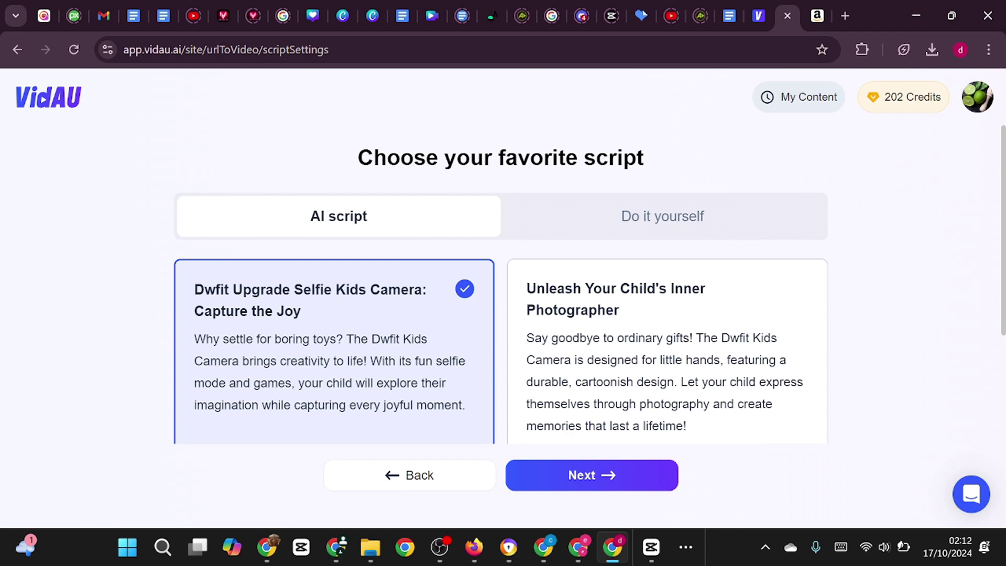
Step: Compare the AI scripts, settle on the first one, and create the visual-style previews
scroll(340, 220, down, 5)
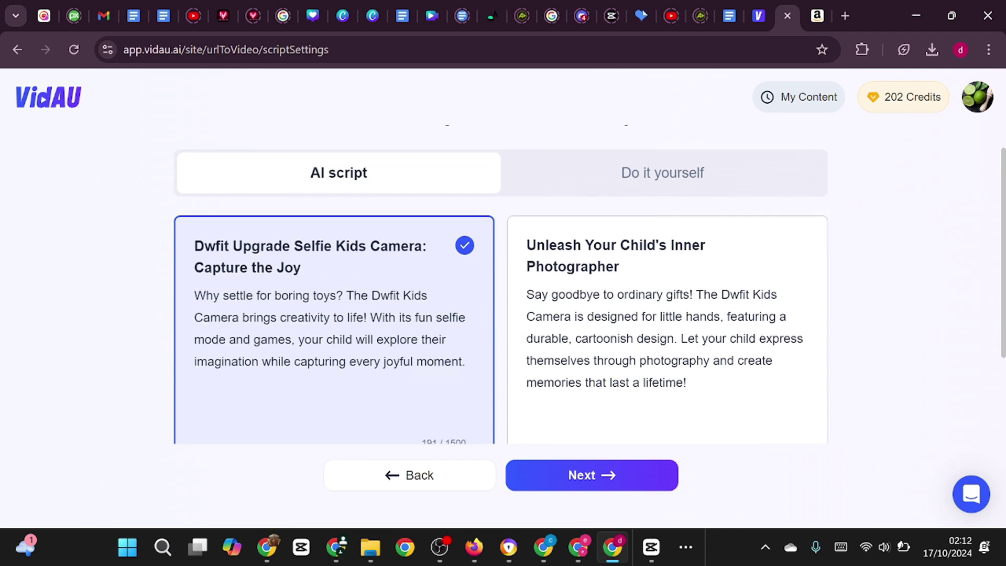
click(558, 247)
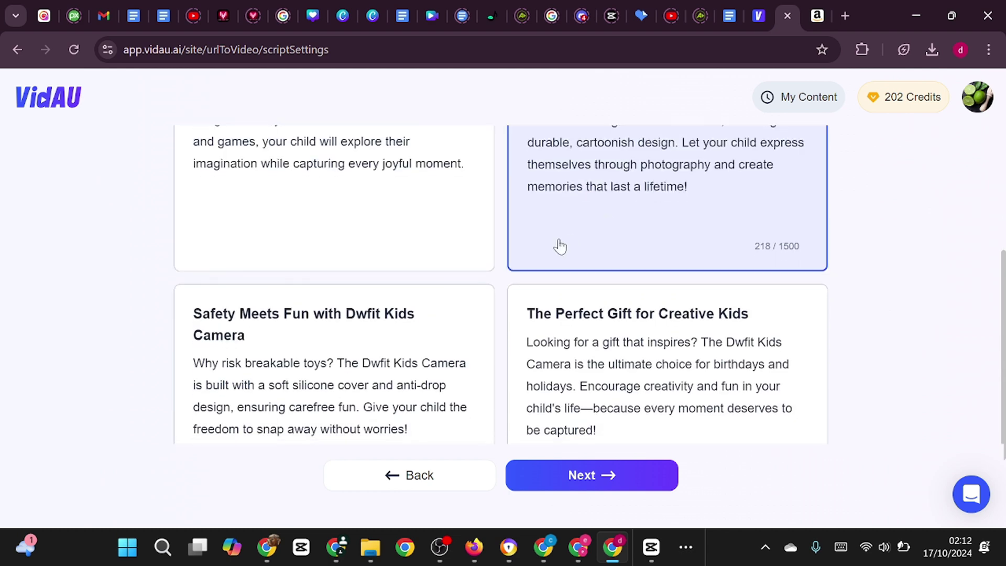
scroll(339, 220, down, 3)
click(608, 246)
scroll(456, 281, up, 5)
click(456, 281)
scroll(456, 281, down, 5)
click(614, 474)
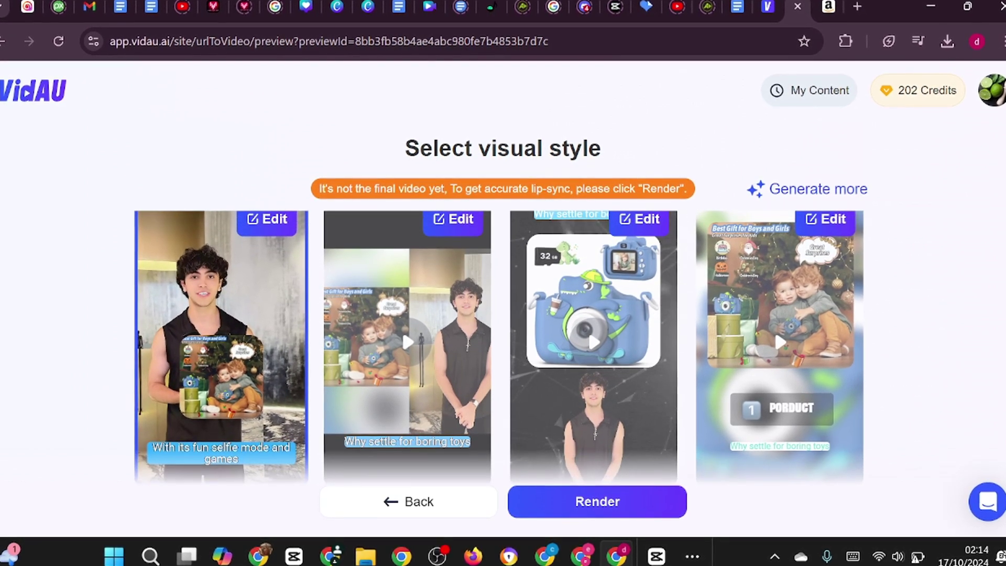
Step: Play the second, third and fourth style previews, ending with the fourth selected
click(414, 348)
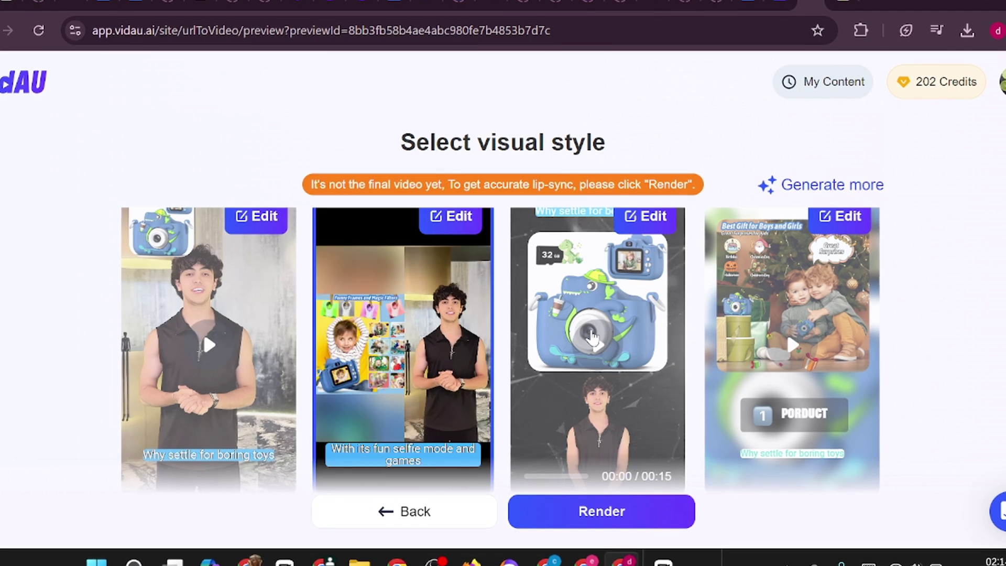
click(564, 339)
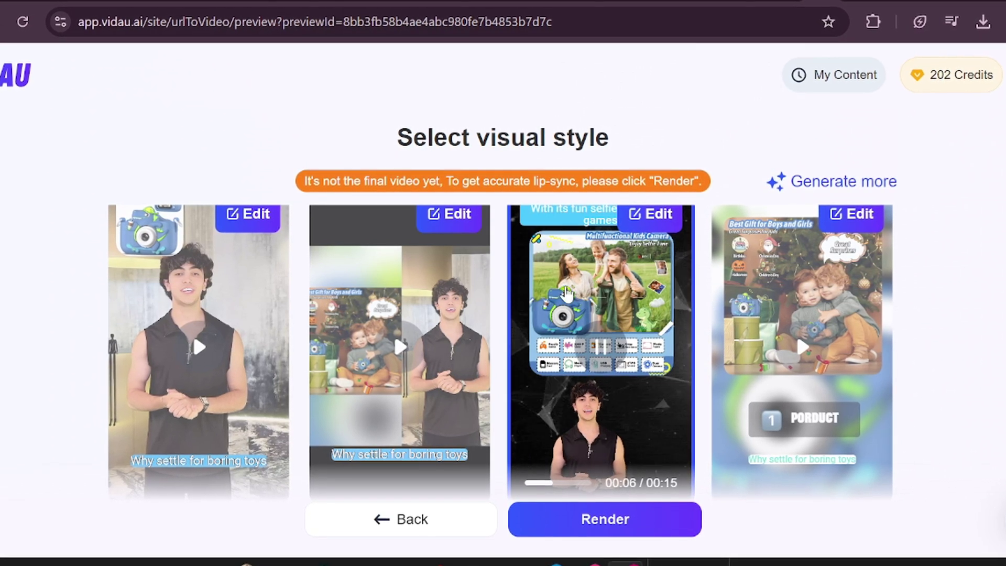
click(802, 362)
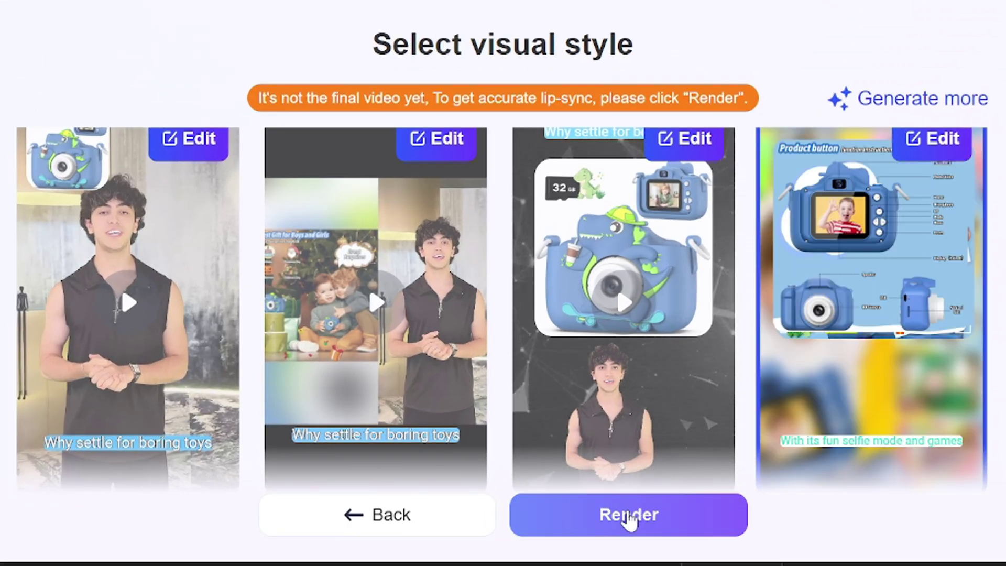
Step: Render the chosen style and confirm the 8-credit deduction
click(613, 511)
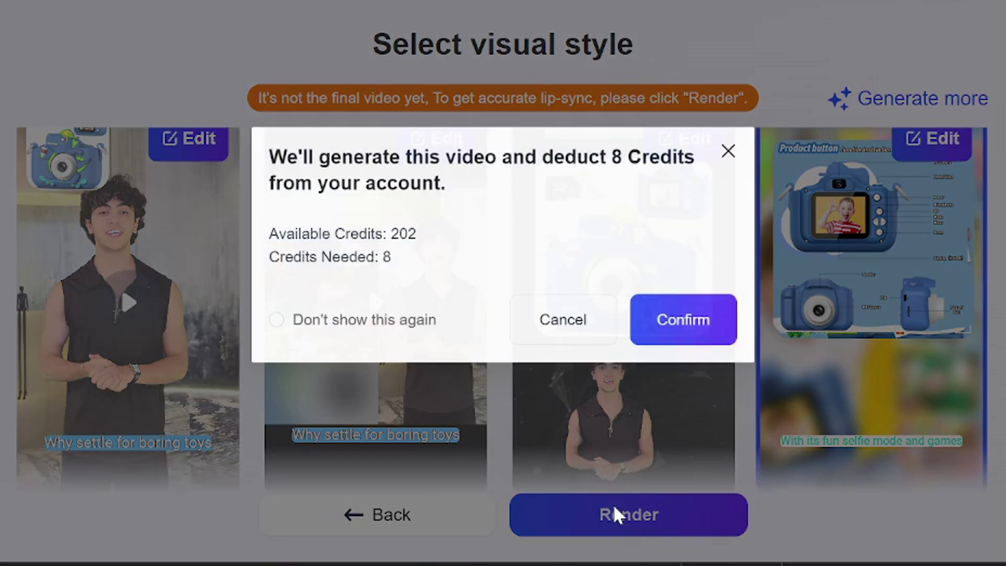
click(680, 325)
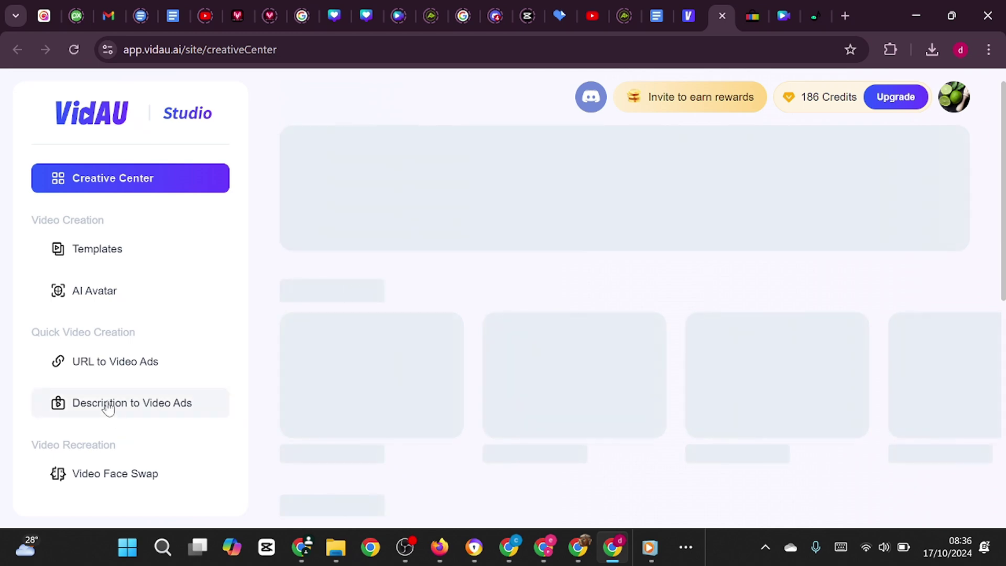
Step: Open Description to Video Ads from the VidAU Studio sidebar
click(109, 408)
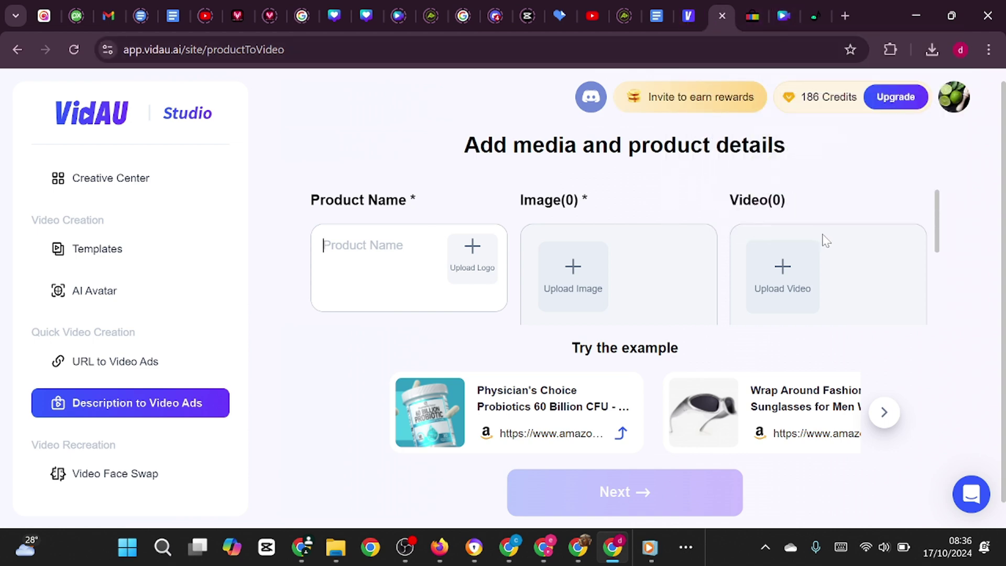
Step: Enter the Genuine Galaxy Watch Charger (Fast Charging) name and ChatGPT-written description
click(650, 548)
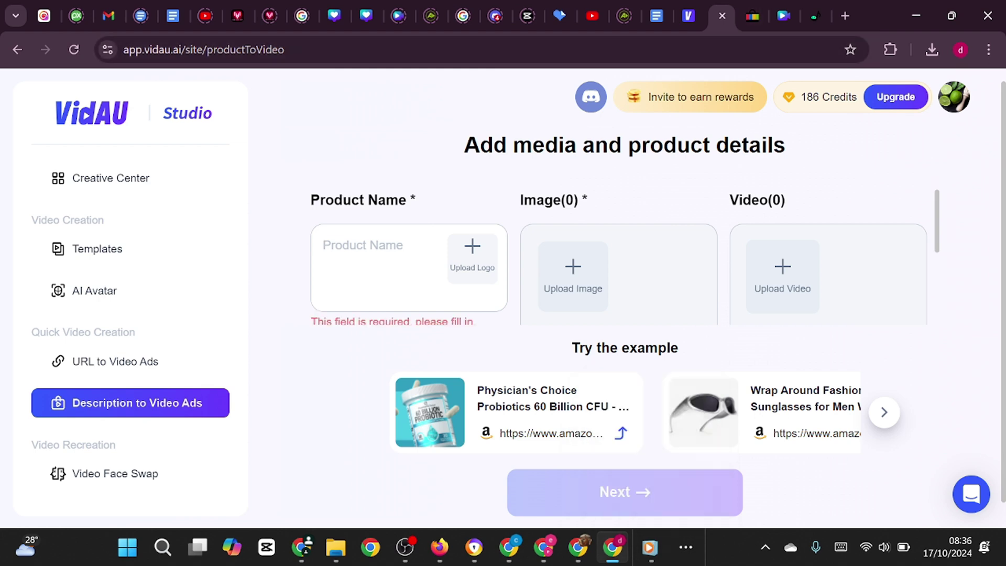
key(alt+Tab)
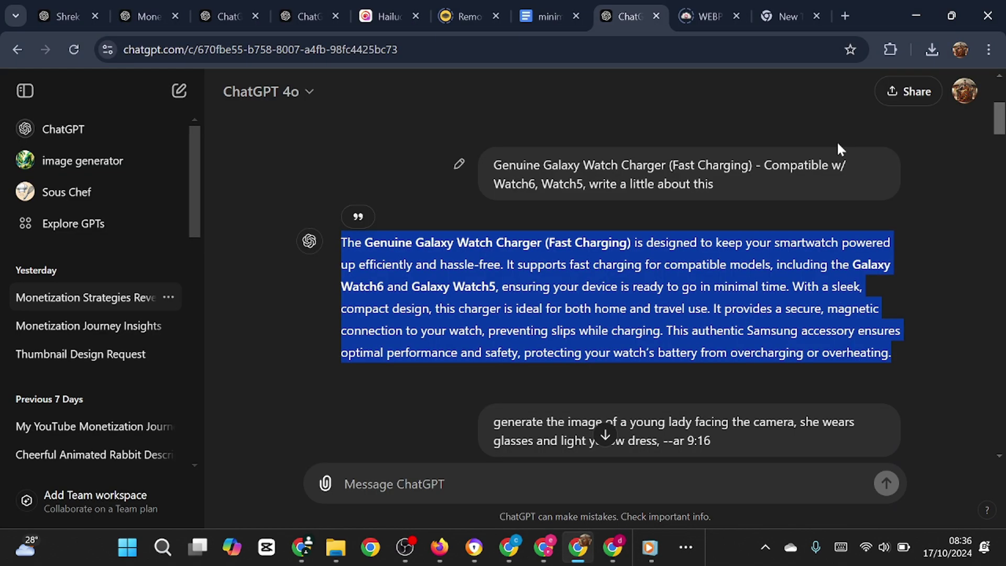
click(913, 21)
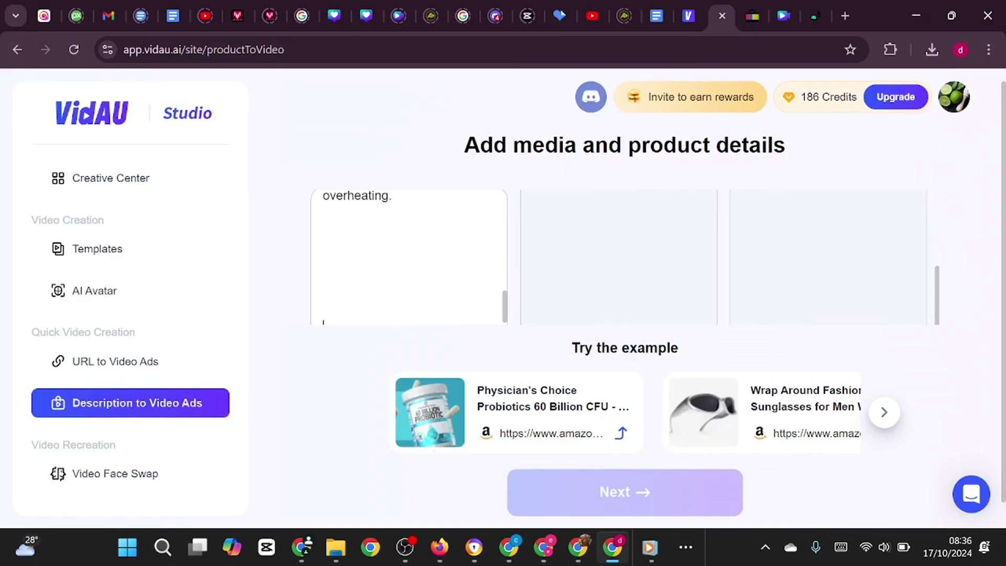
scroll(409, 257, up, 3)
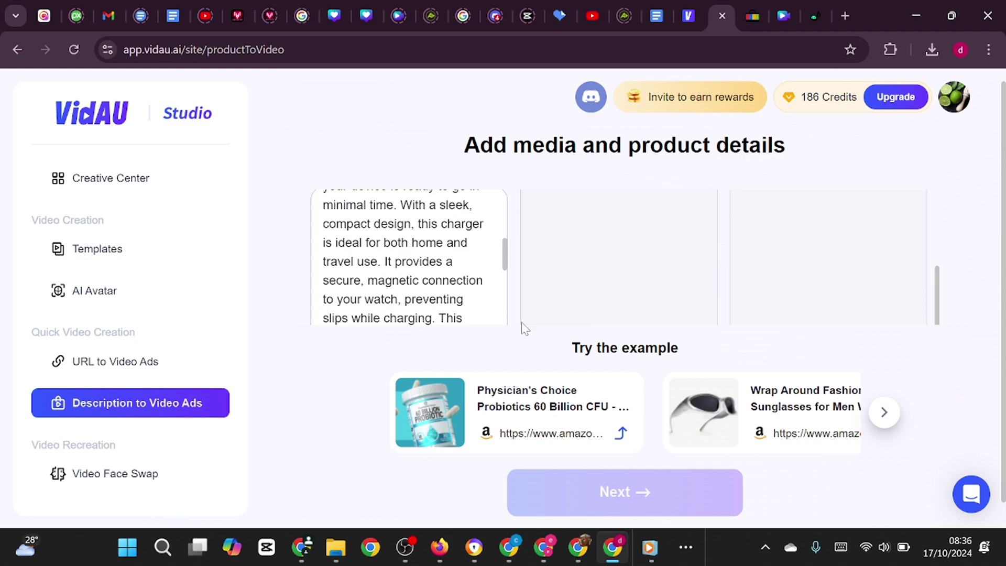
scroll(524, 328, up, 3)
Step: Upload the charger images from Downloads and continue to the video settings
click(573, 281)
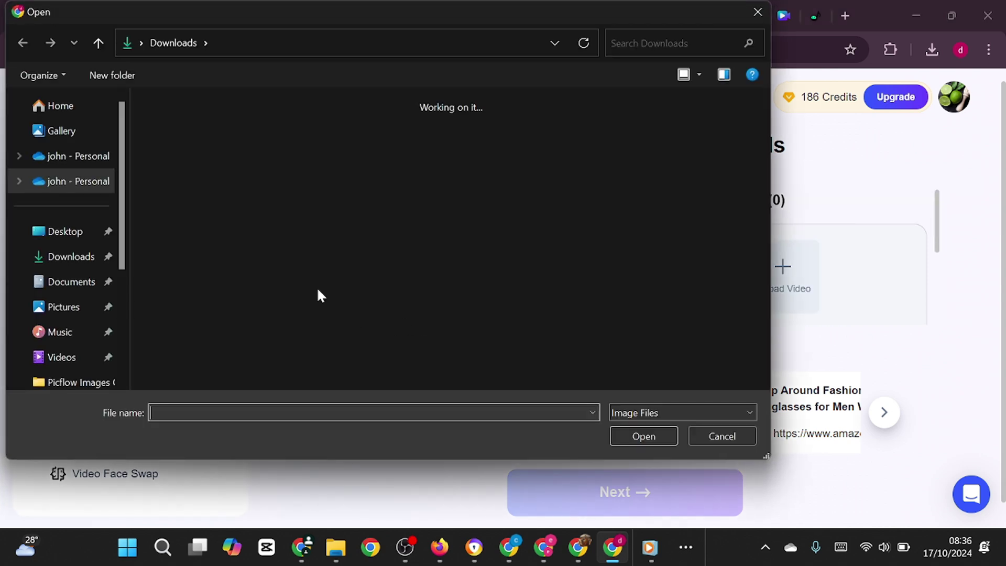
drag(350, 221, 691, 175)
ctrl+click(200, 274)
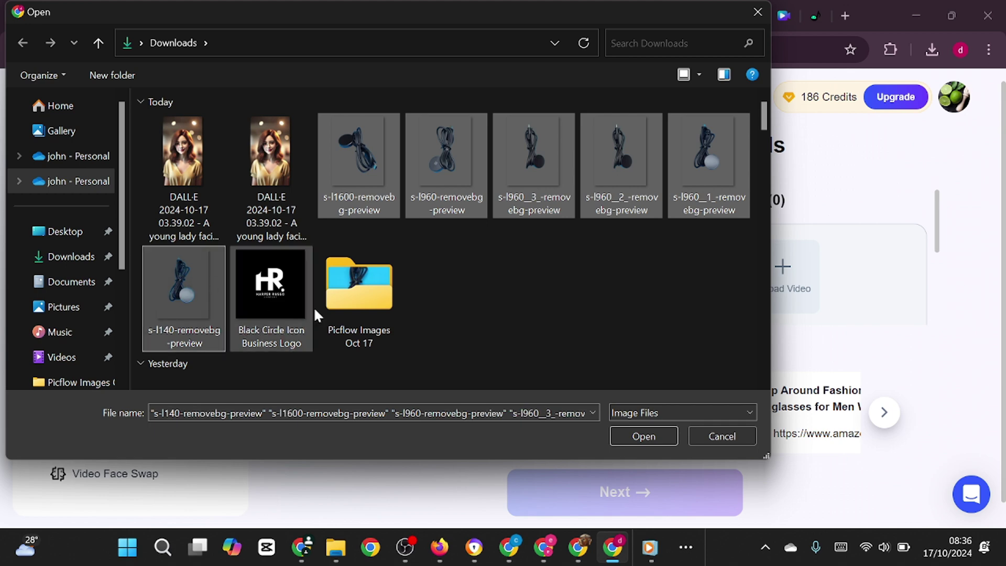
click(645, 436)
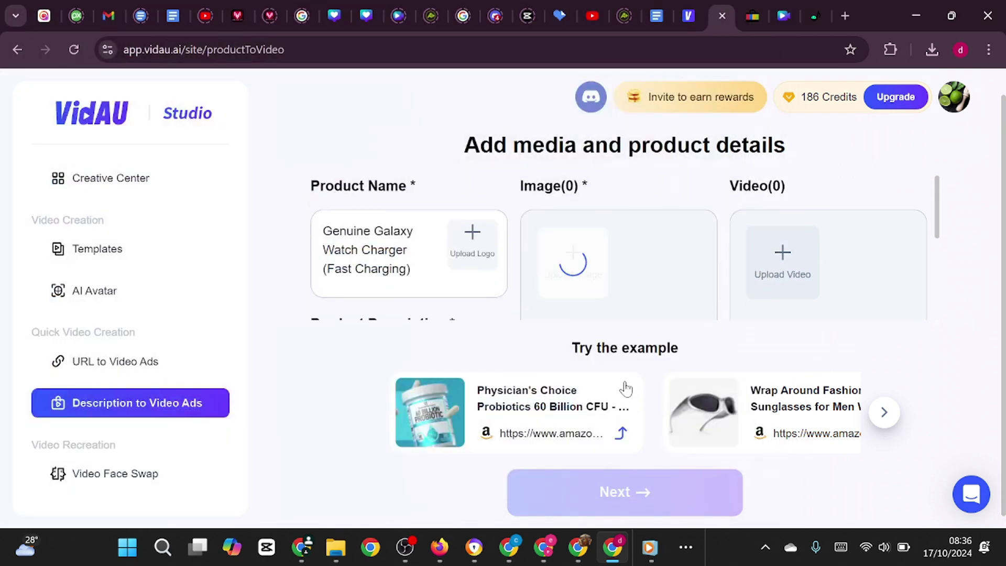
click(655, 495)
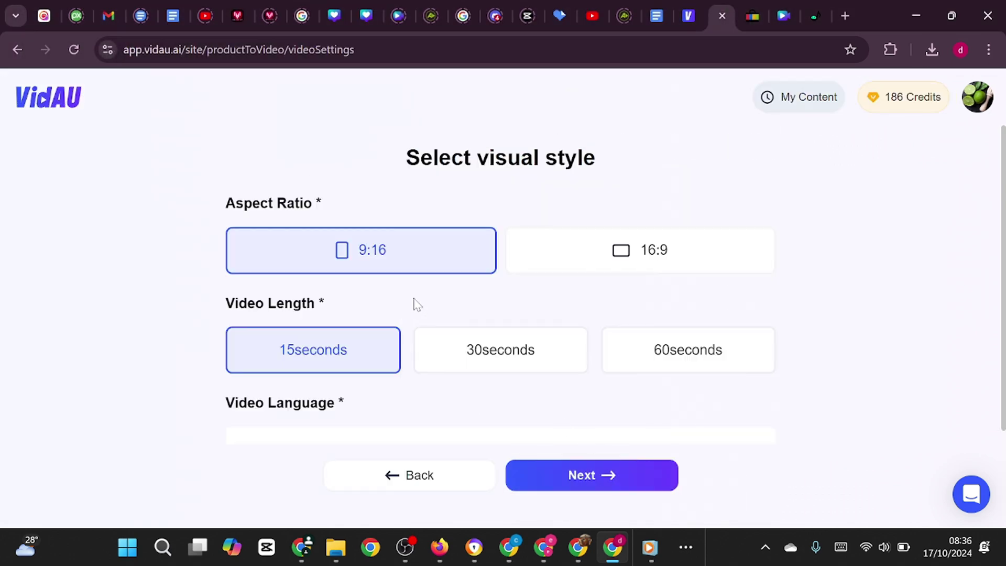
Step: Set a 30-second video length, generate ad scripts and go ahead with 'Stay Powered, Stay Stylish'
click(509, 365)
click(570, 472)
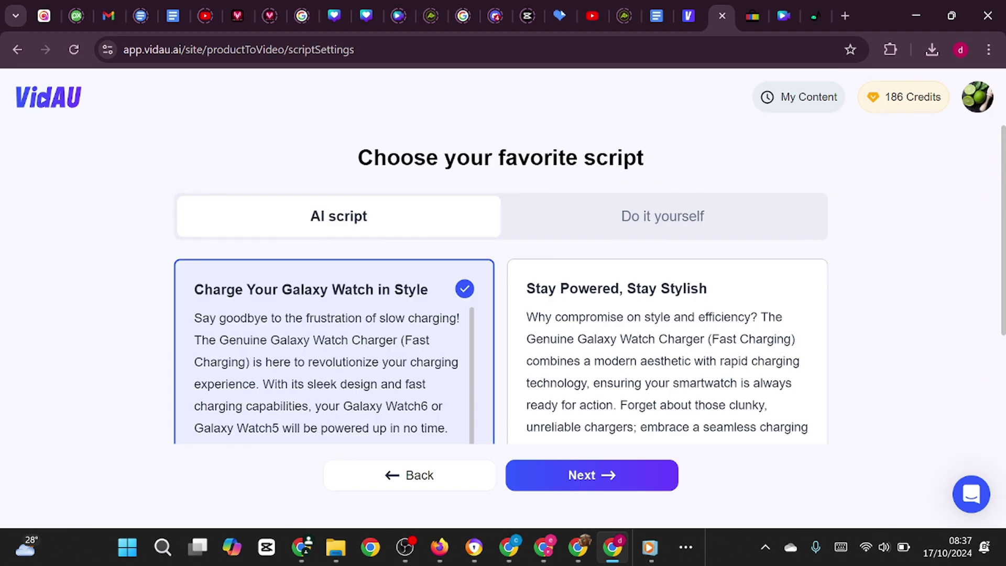
click(573, 363)
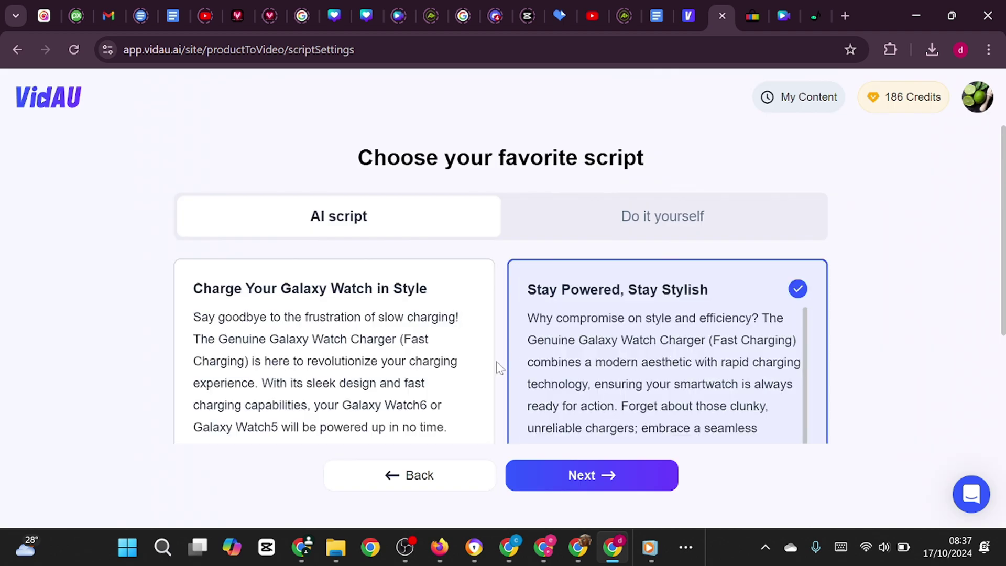
scroll(586, 313, down, 1)
click(580, 474)
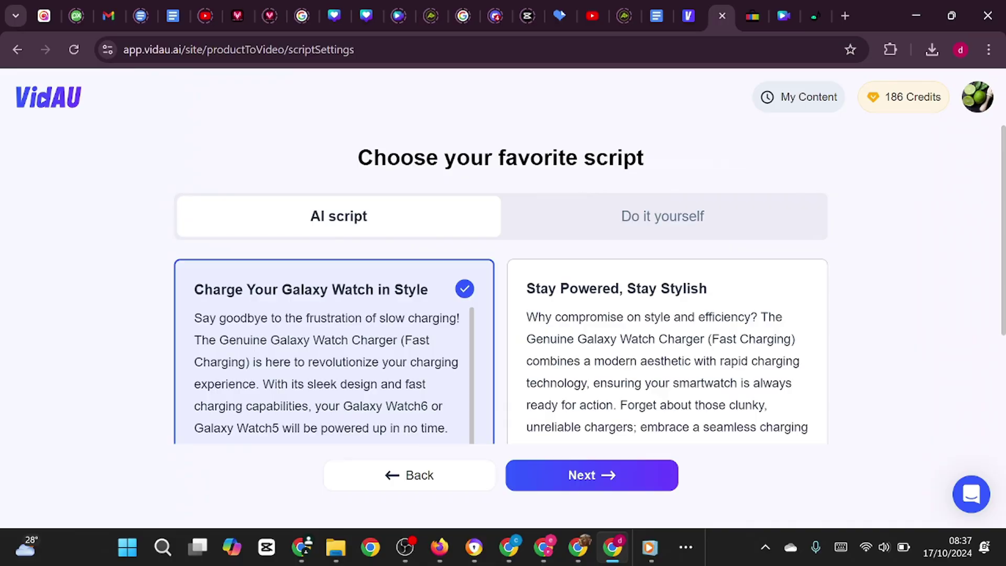
Step: Weigh 'Charge Your Galaxy Watch in Style', then reselect 'Stay Powered, Stay Stylish' and create the project
click(565, 363)
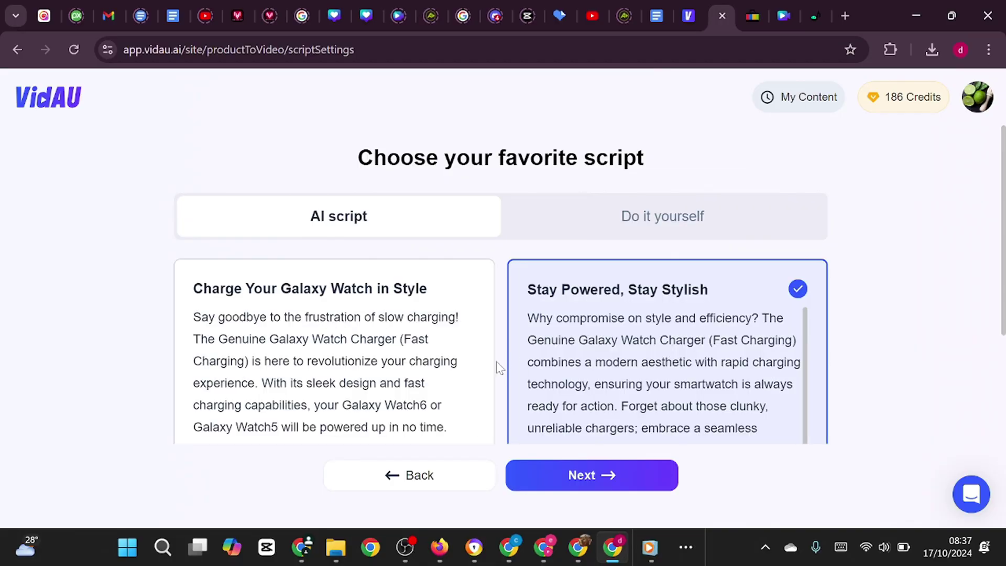
scroll(666, 375, down, 1)
click(580, 474)
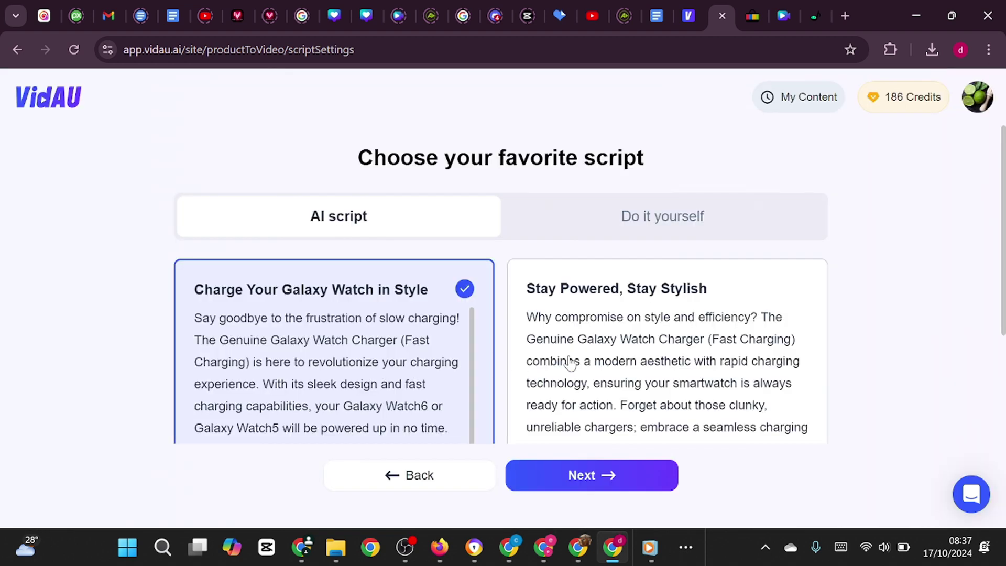
click(571, 363)
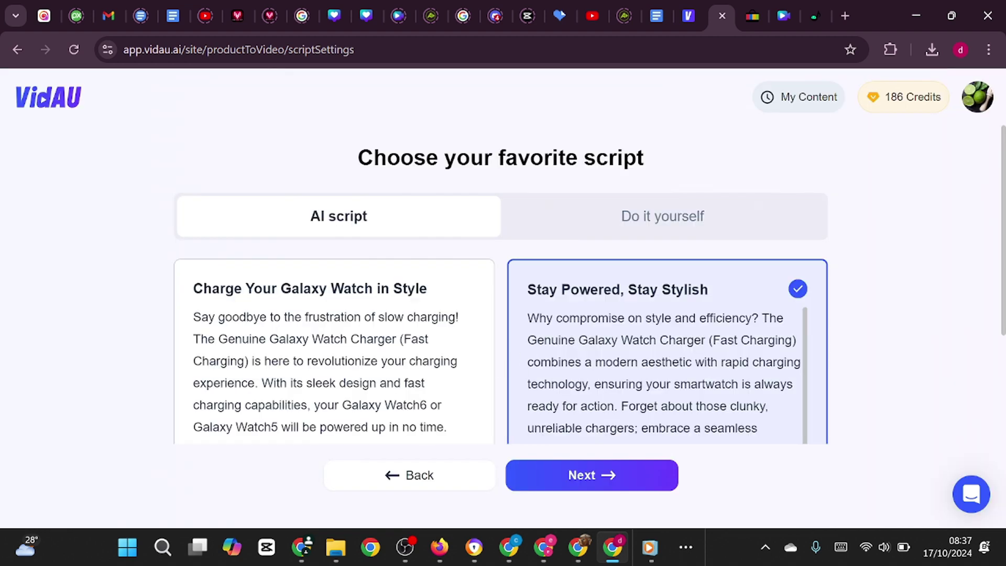
scroll(665, 375, down, 1)
click(577, 474)
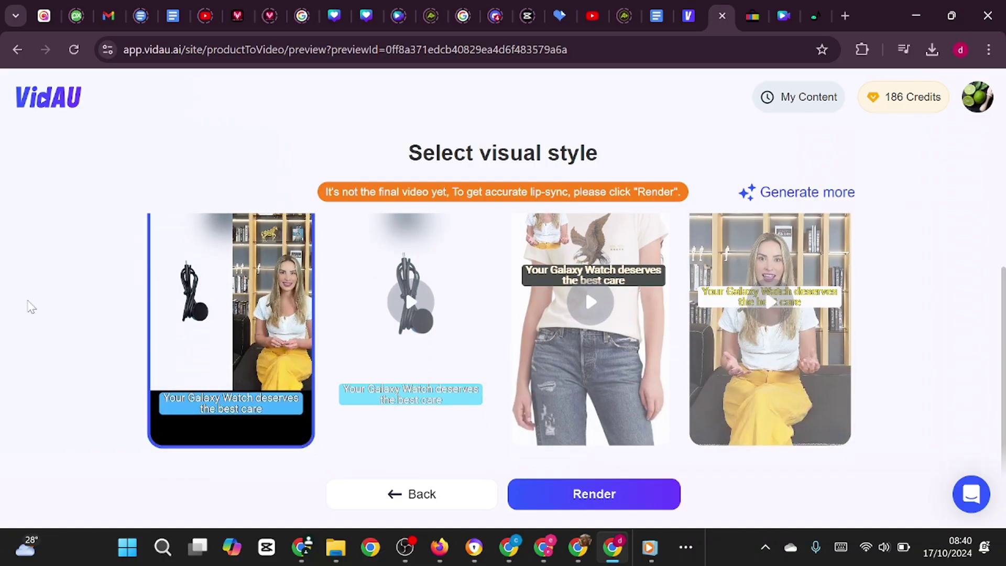
Step: Preview the second and third visual styles for the Galaxy Watch charger ad
scroll(30, 306, up, 2)
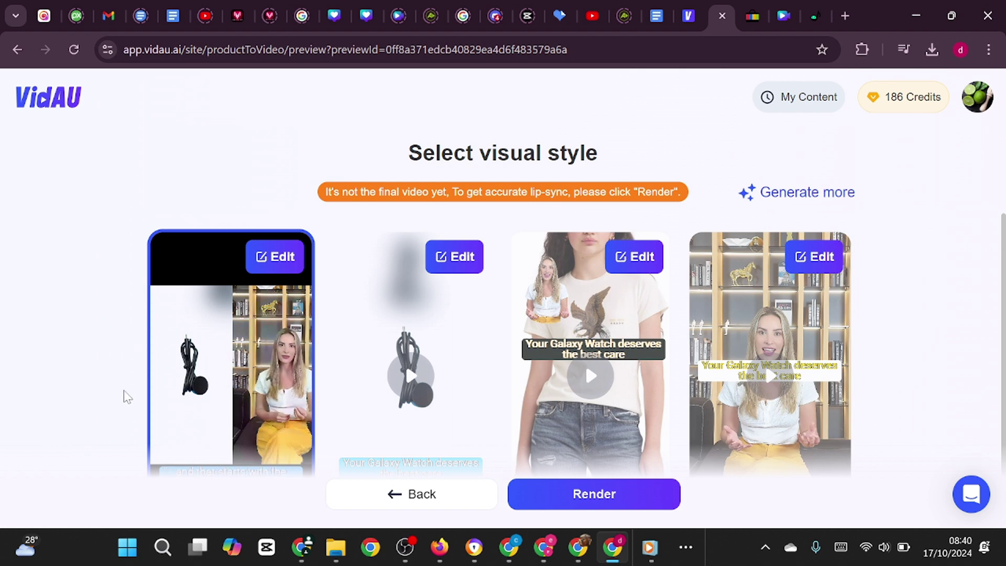
click(417, 383)
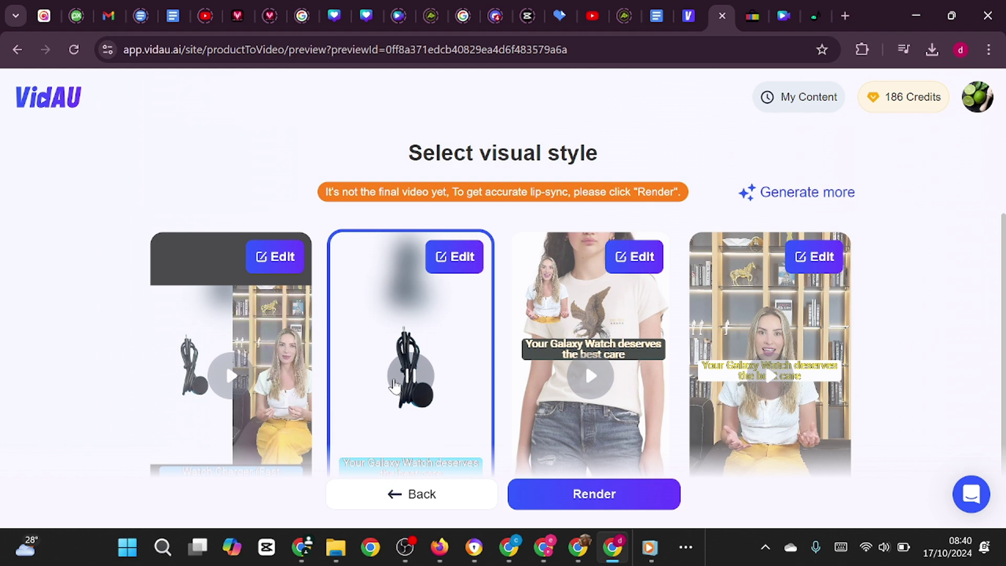
scroll(388, 367, down, 2)
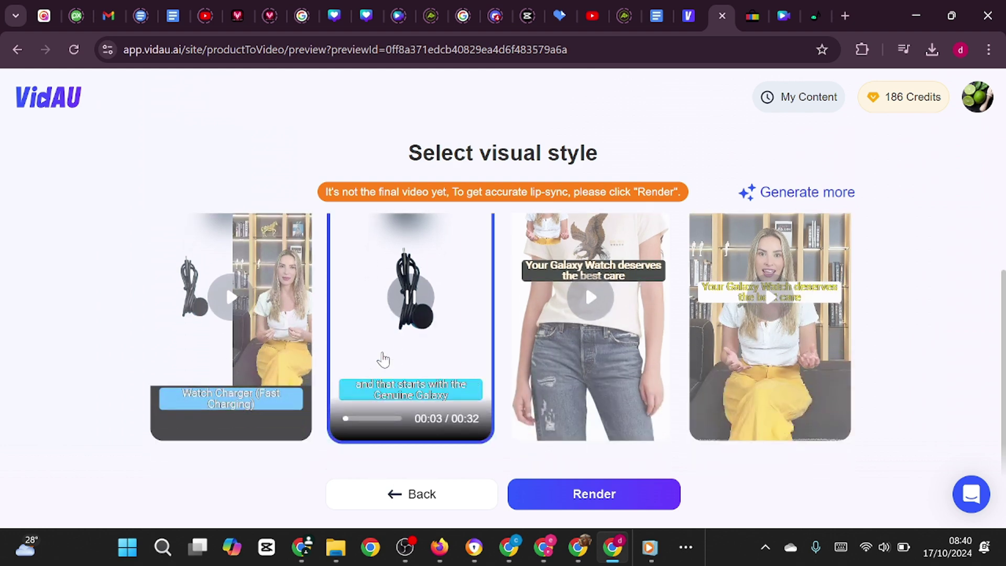
scroll(383, 360, up, 2)
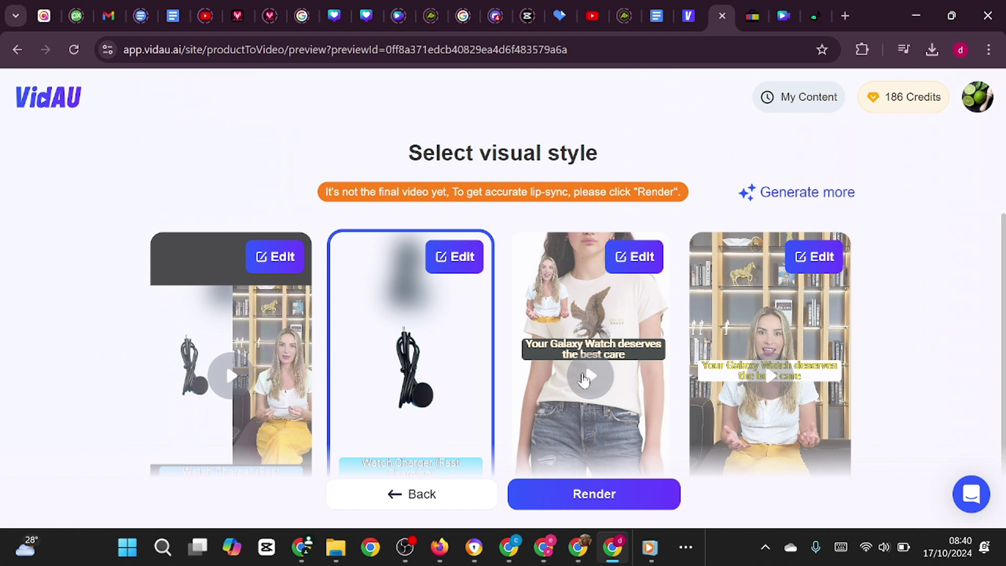
click(585, 380)
Step: Pick the fourth style with the bookshelf avatar and render it for 12 credits
click(775, 381)
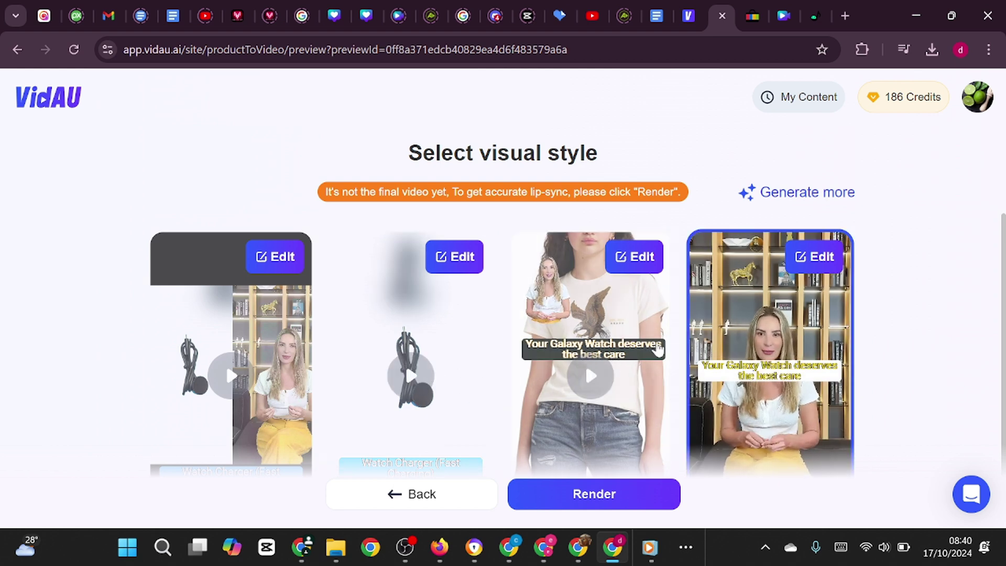
click(611, 492)
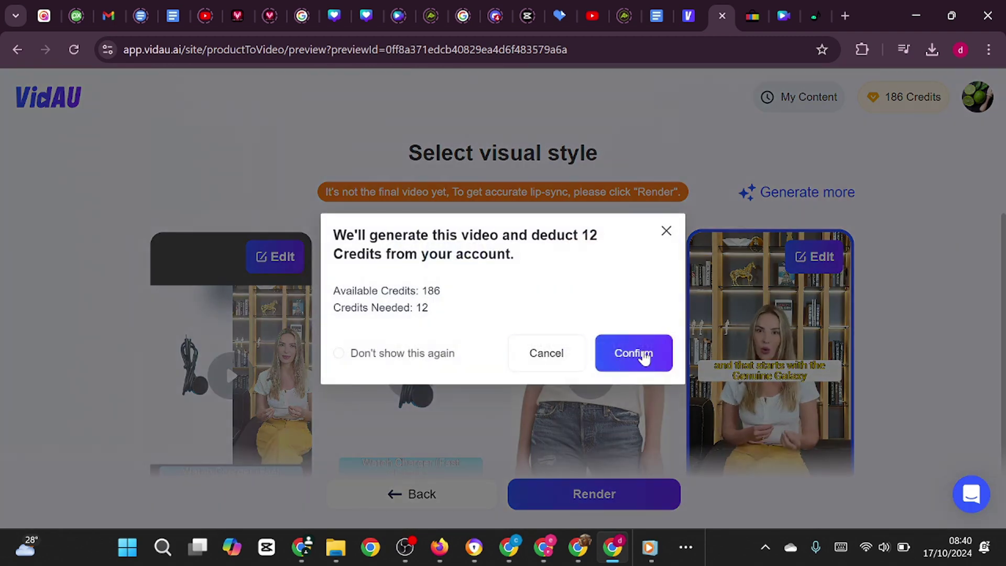
click(645, 358)
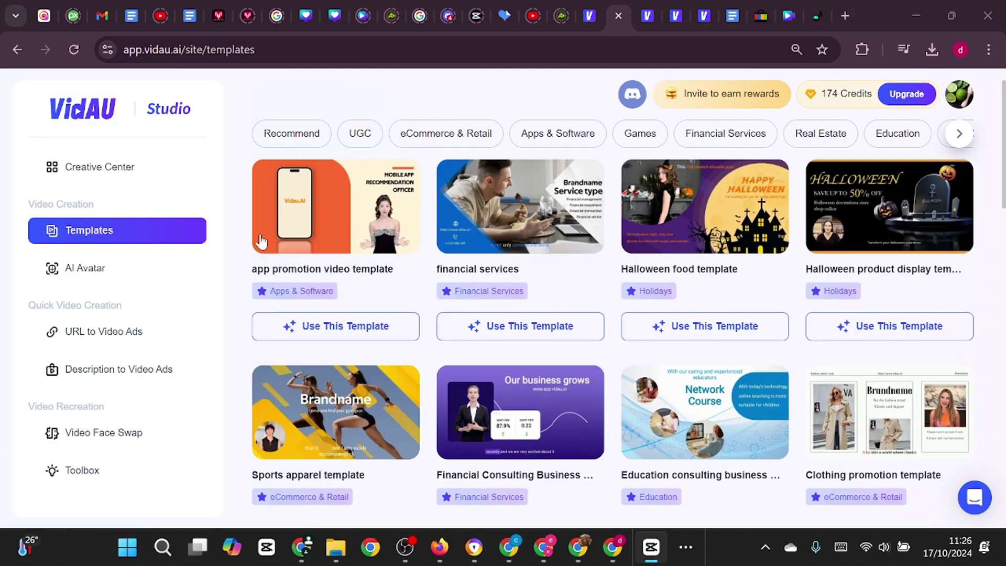
Step: Scroll through the template grid, including app promotion and Halloween designs, then return to the top
scroll(703, 292, down, 10)
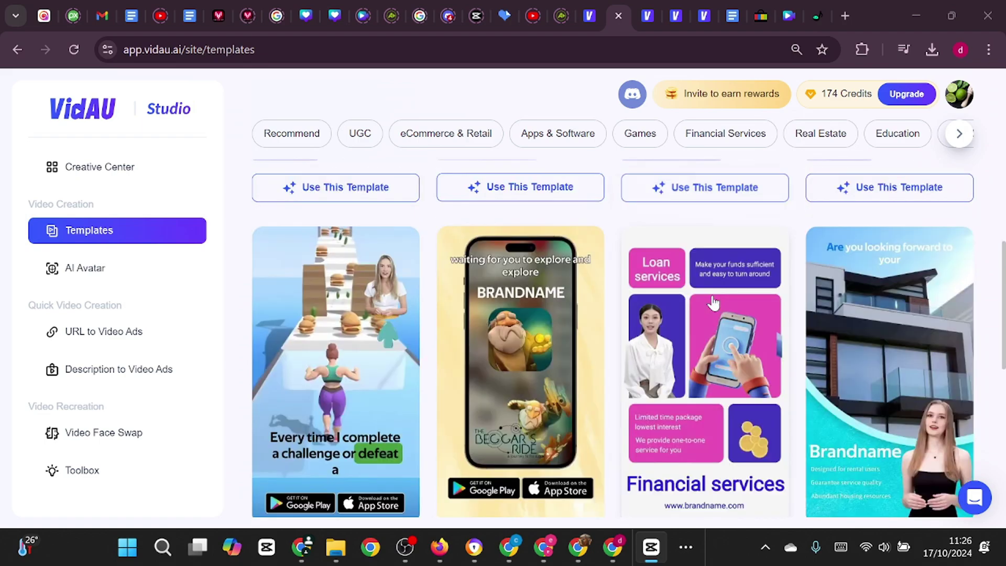
scroll(713, 303, down, 8)
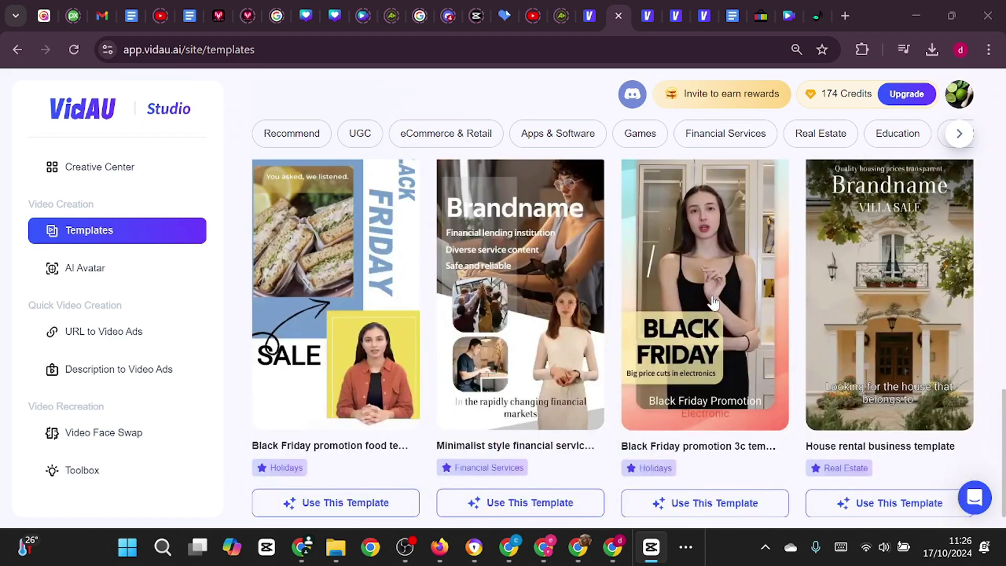
scroll(713, 303, down, 15)
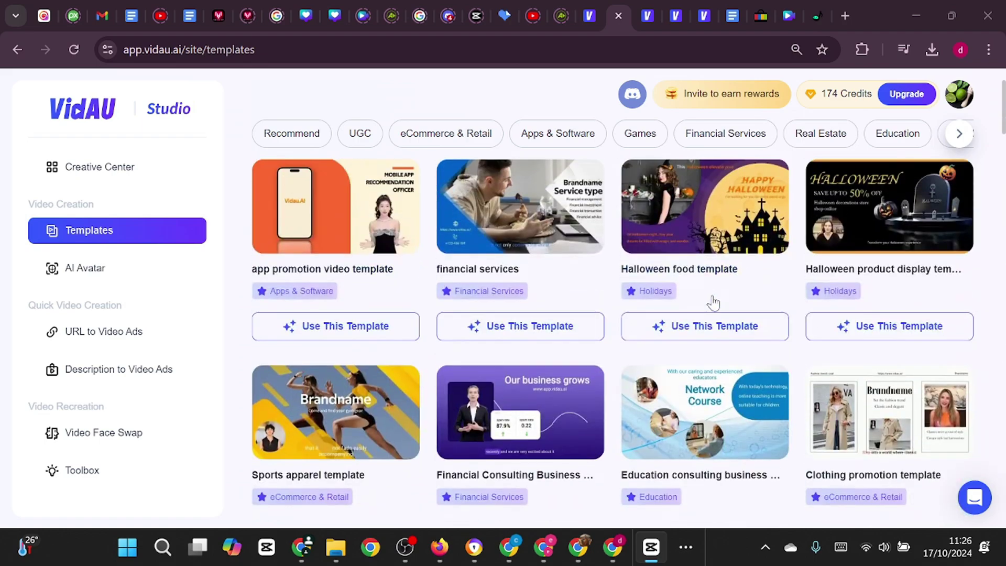
scroll(713, 303, down, 12)
scroll(707, 303, down, 12)
scroll(707, 303, up, 6)
scroll(708, 303, up, 10)
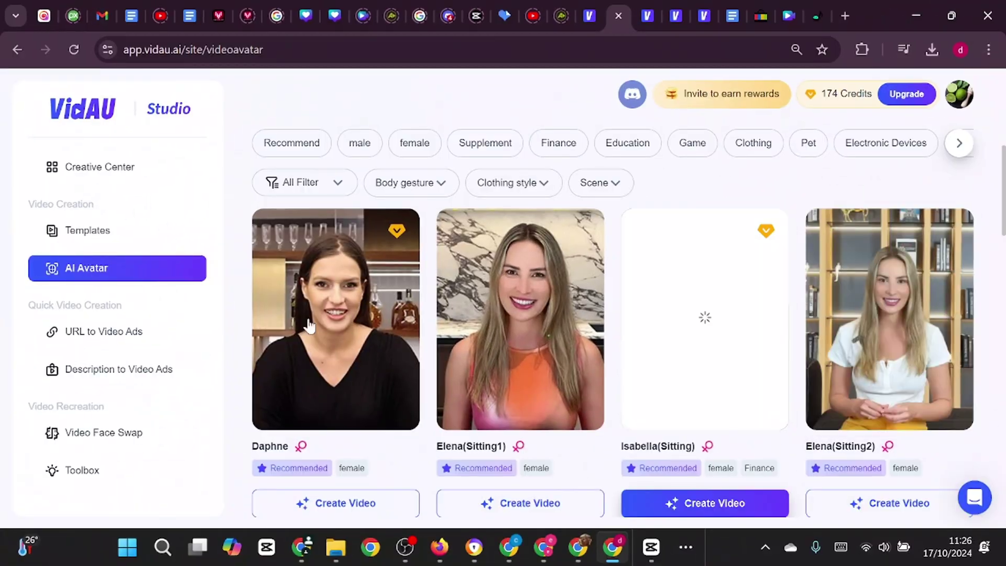
Step: Scroll through the avatar cards such as Daphne, David, Zoe and Theodore
scroll(419, 325, down, 6)
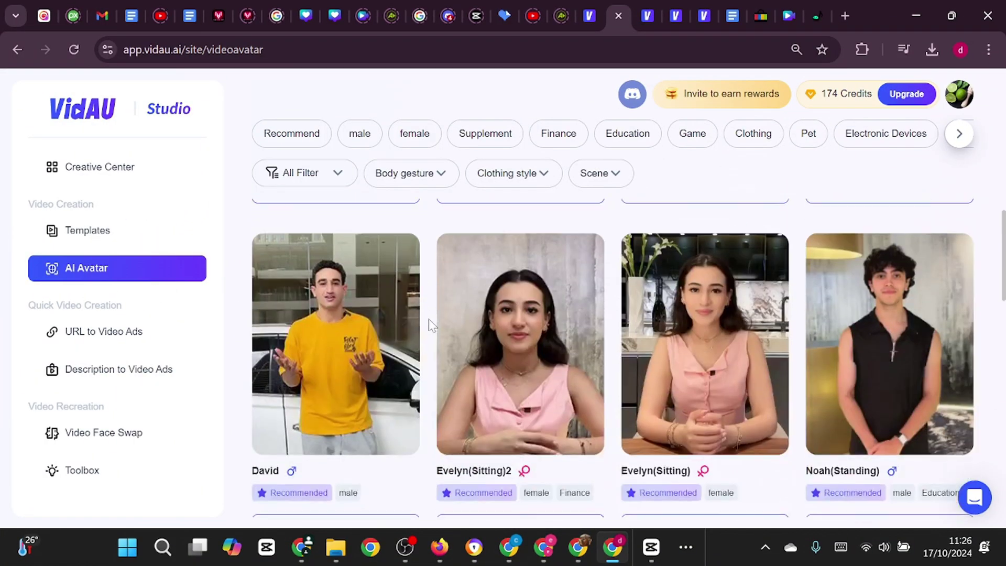
scroll(430, 340, down, 3)
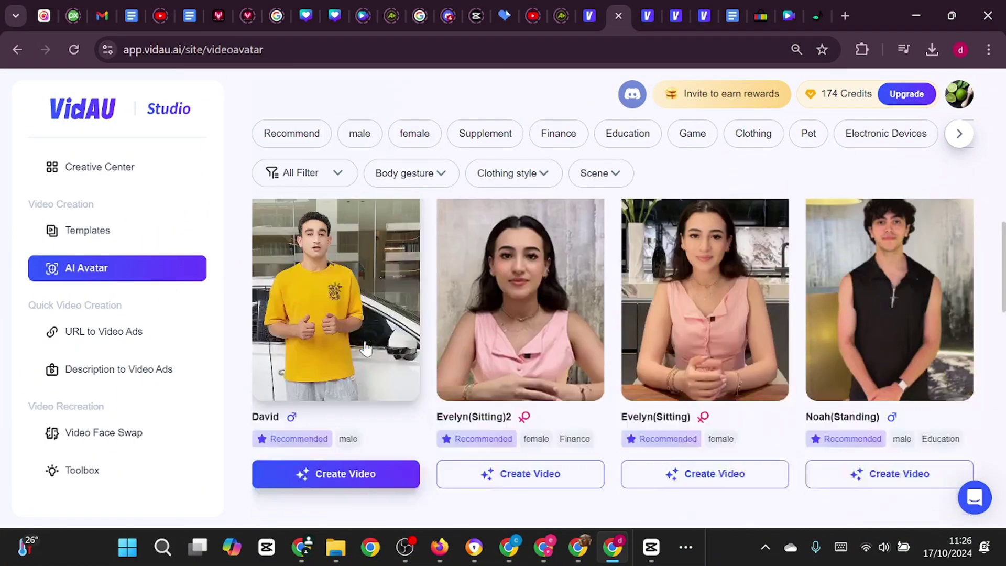
scroll(349, 275, down, 5)
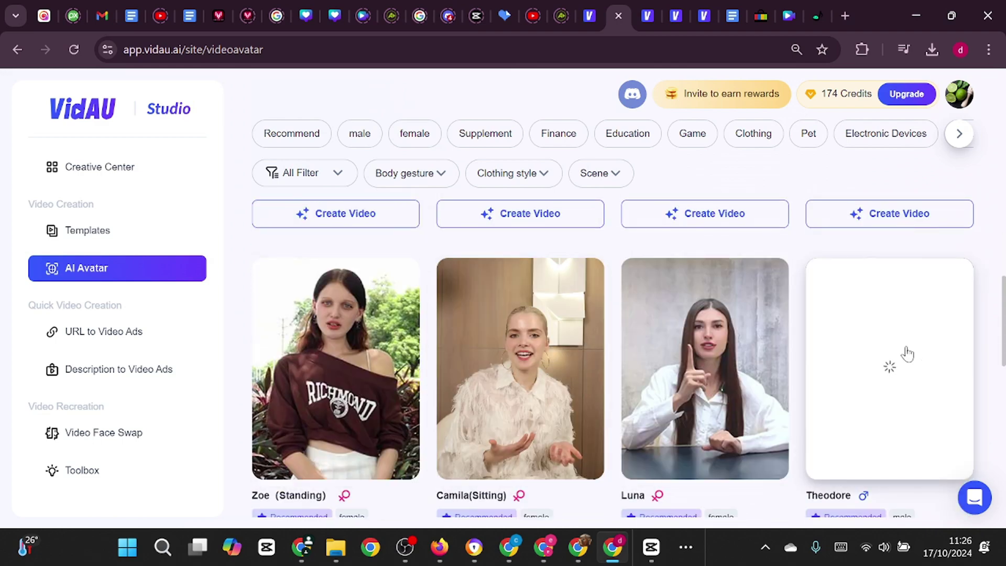
scroll(401, 353, down, 8)
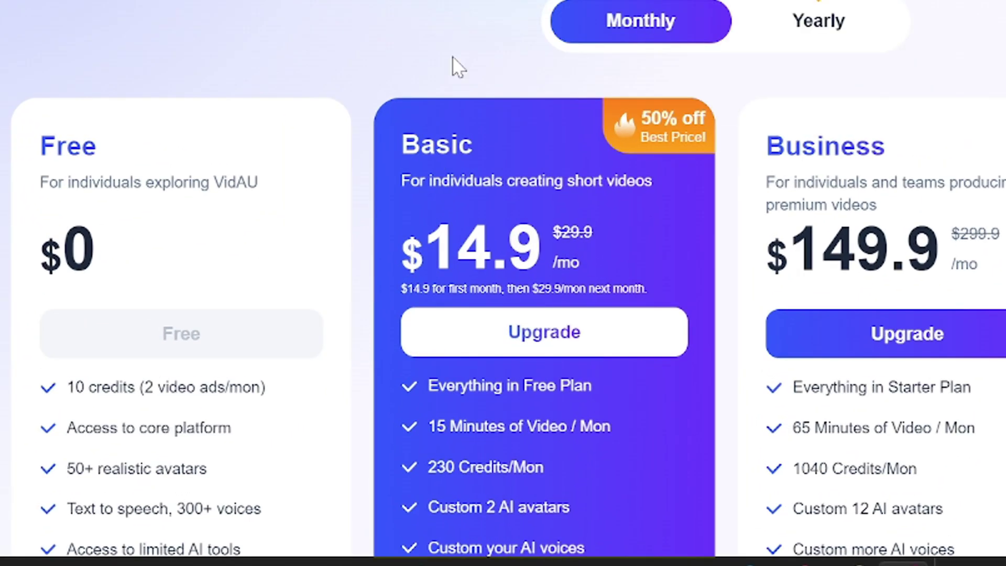
Step: Scroll down the pricing page to compare the Free, Basic, Business and Enterprise plans
scroll(166, 239, down, 2)
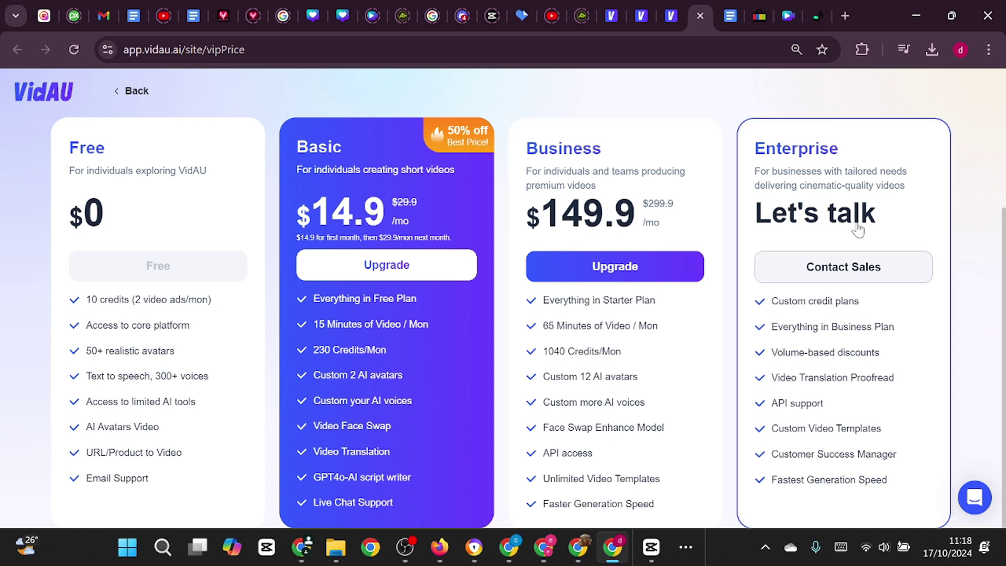
Step: View yearly billing prices: Basic at $23.9/mo and Business at $119.9/mo
scroll(497, 209, up, 1)
scroll(497, 210, up, 1)
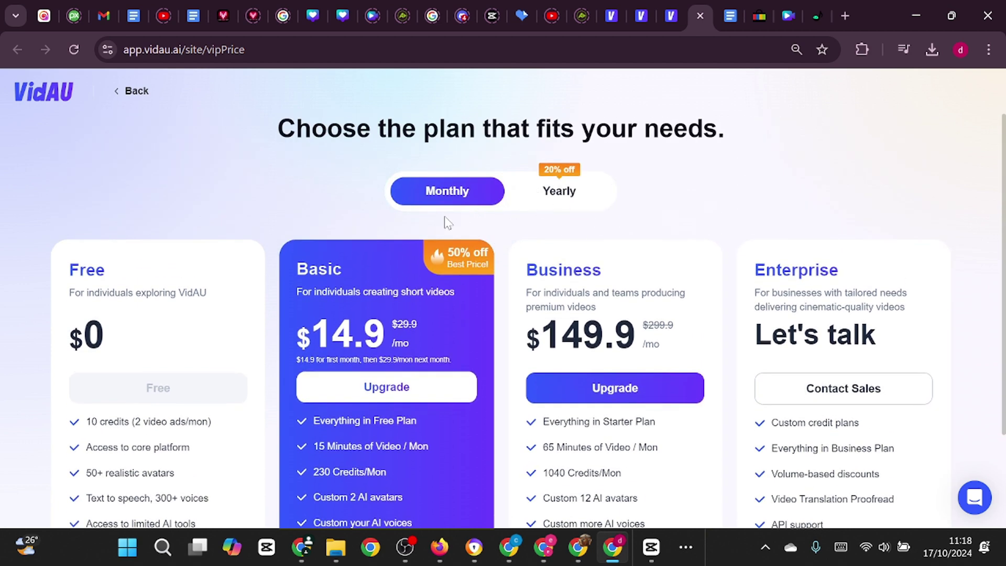
scroll(809, 315, down, 2)
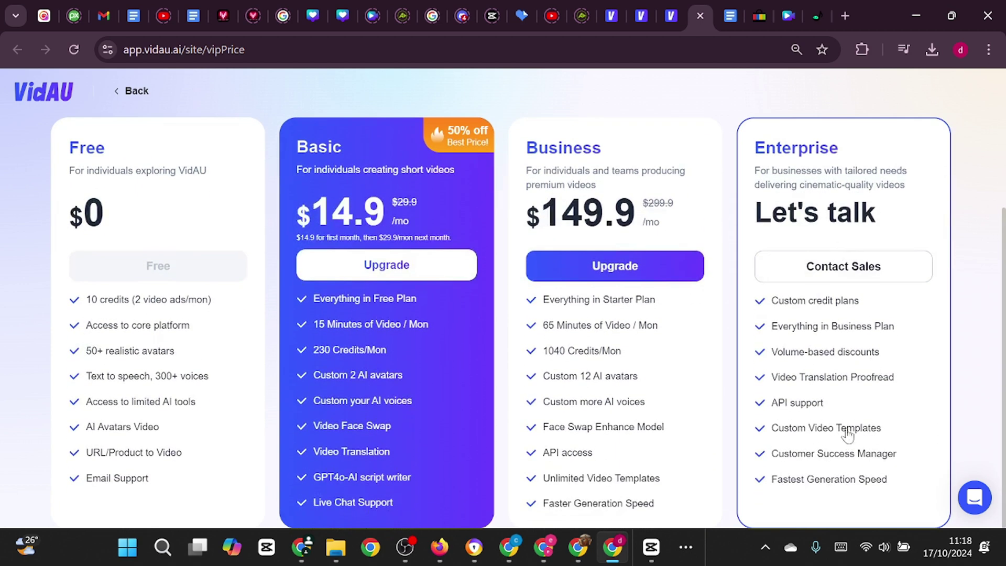
scroll(810, 346, up, 2)
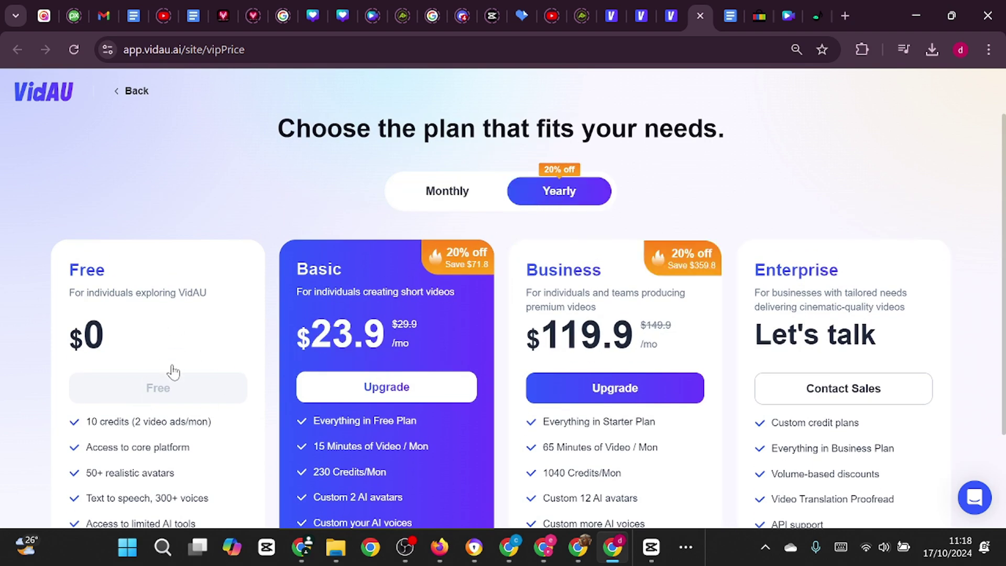
scroll(174, 372, down, 1)
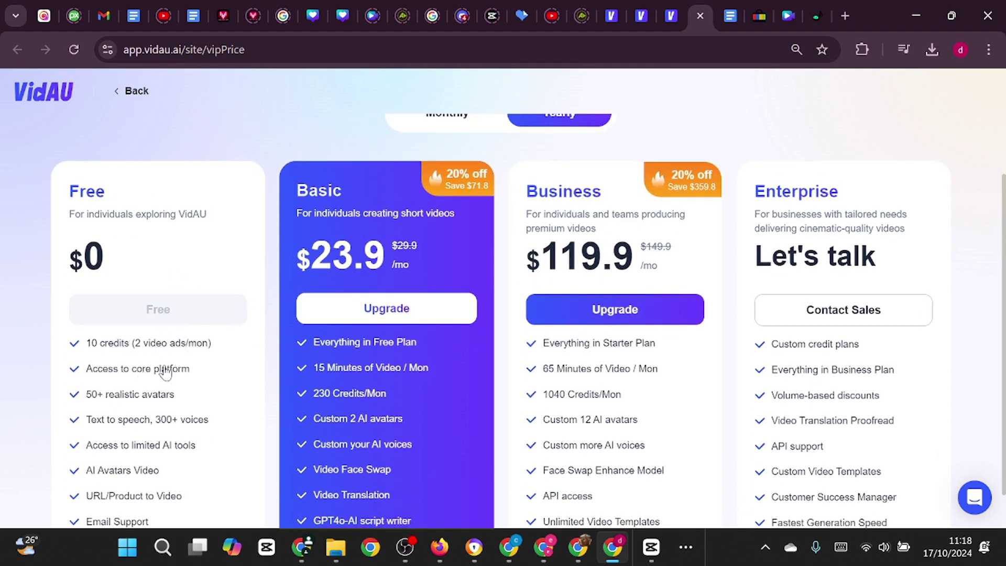